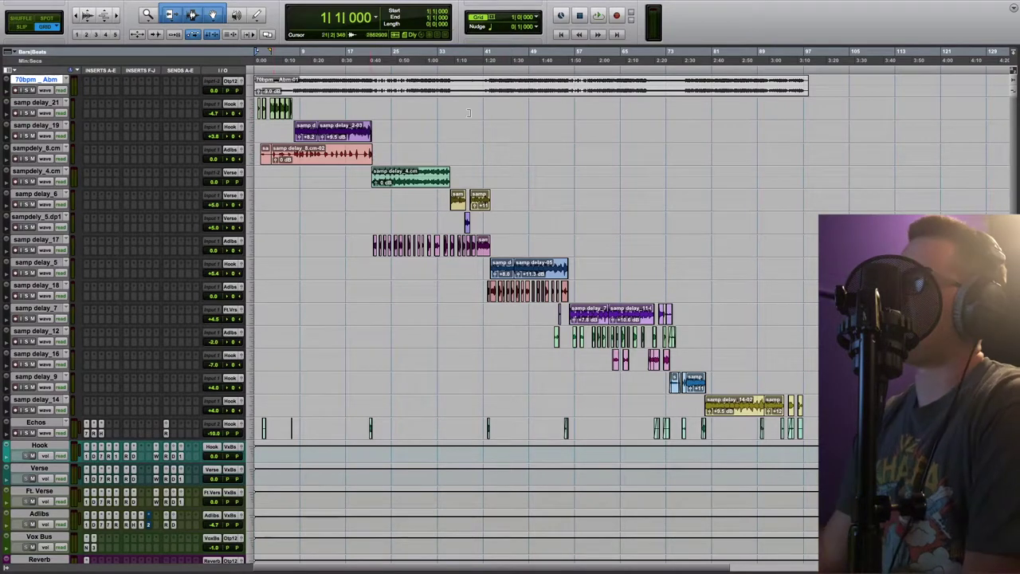
Step: Play the whole session from the beginning to hear the finished mix of beat and vocals
left_click(594, 90)
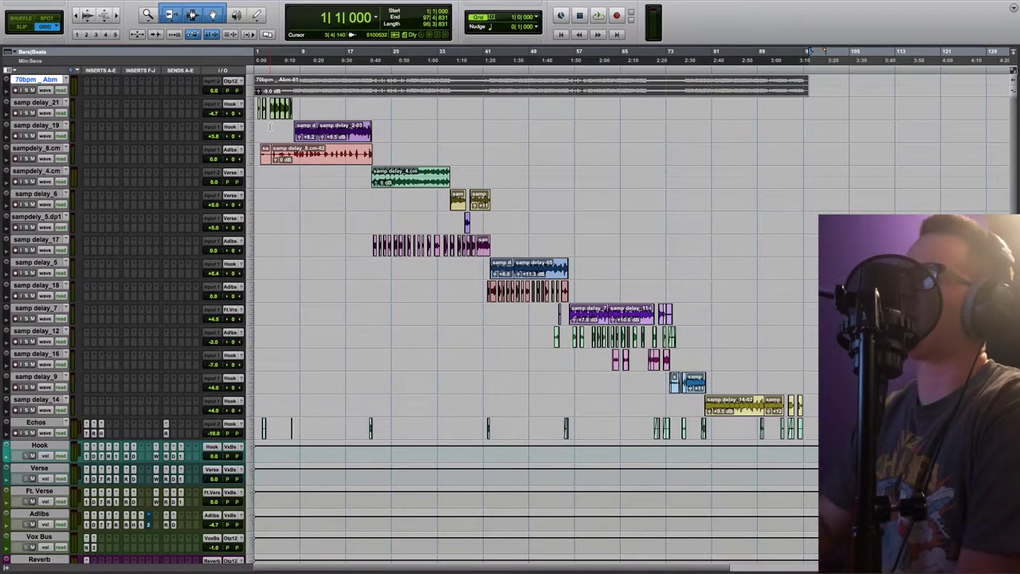
key("Return")
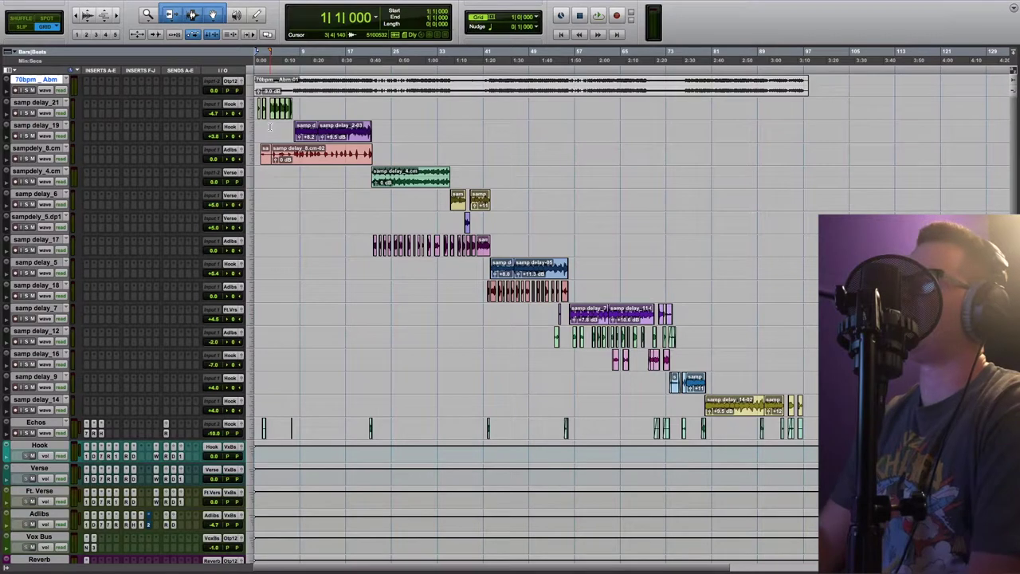
key("space")
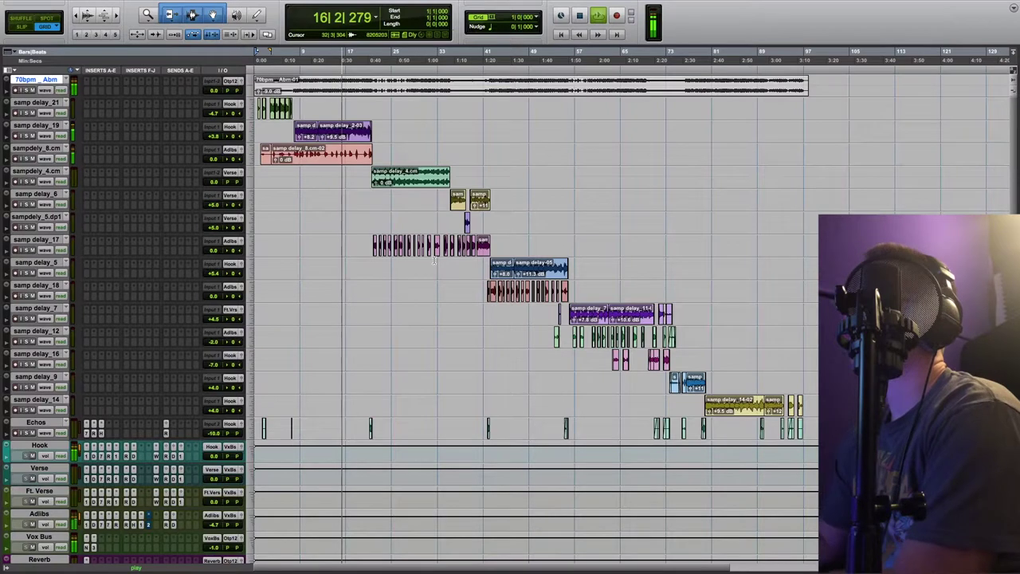
key("space")
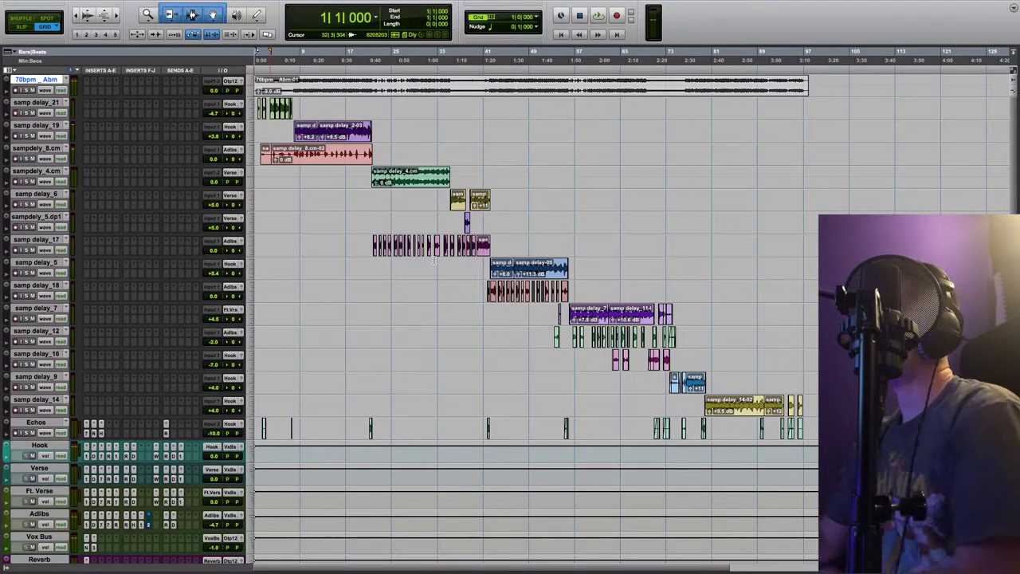
Step: Activate the NS1 noise suppressor on the Hook track, comparing it with bypass while playing the hook from about bar 8
left_click(294, 454)
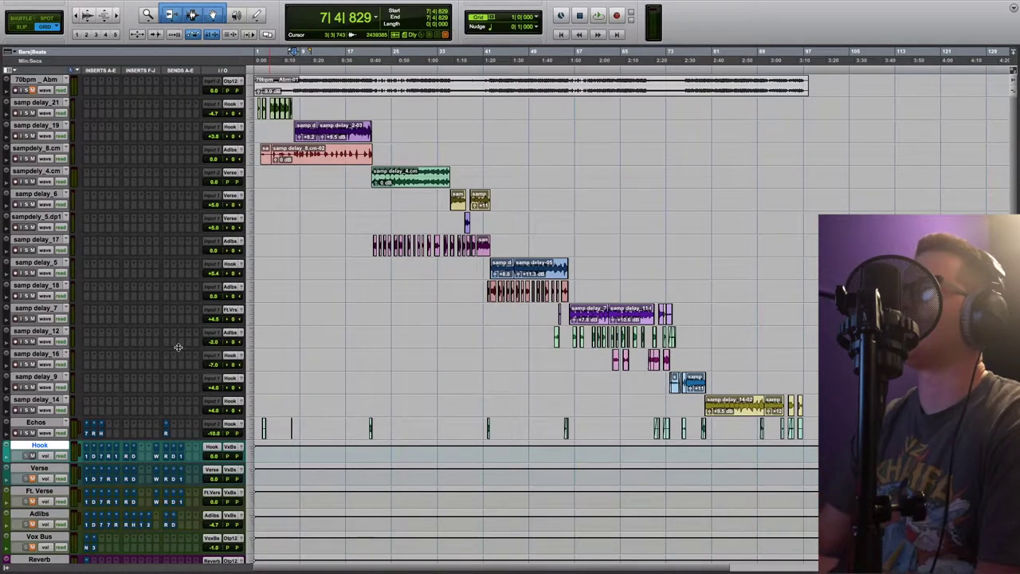
left_click(89, 458)
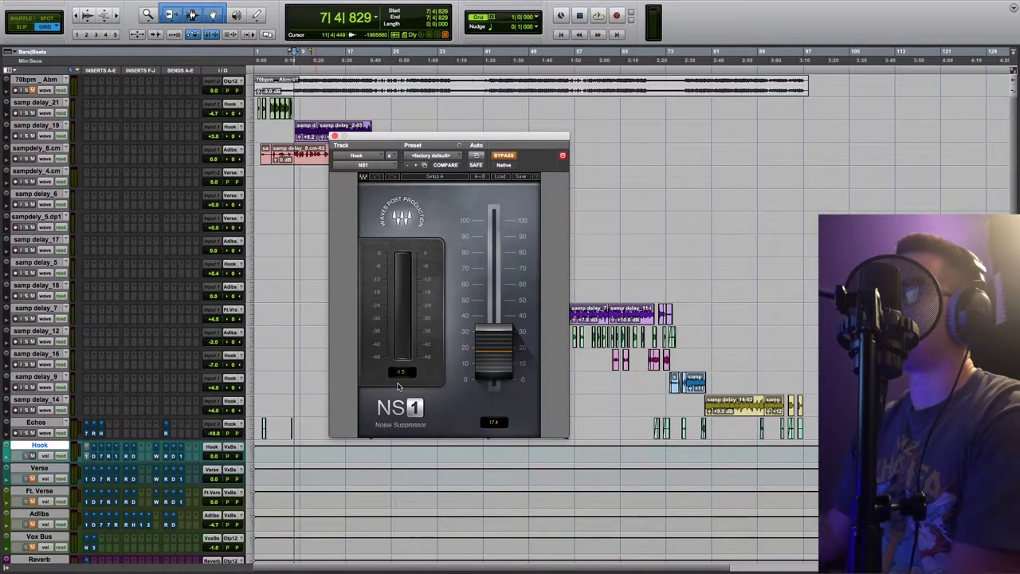
key("space")
left_click(504, 156)
left_click(506, 157)
left_click(505, 156)
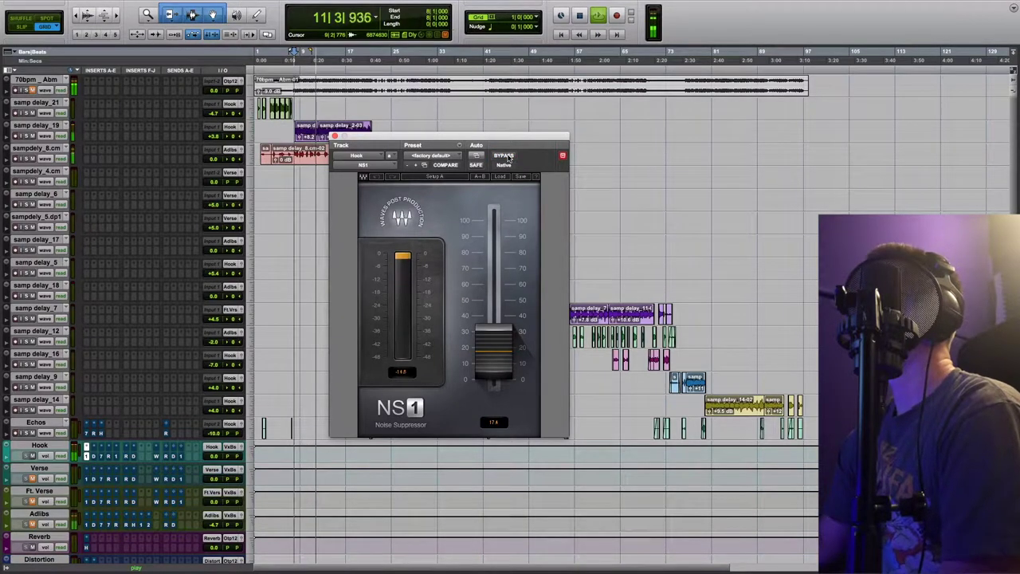
left_click(506, 157)
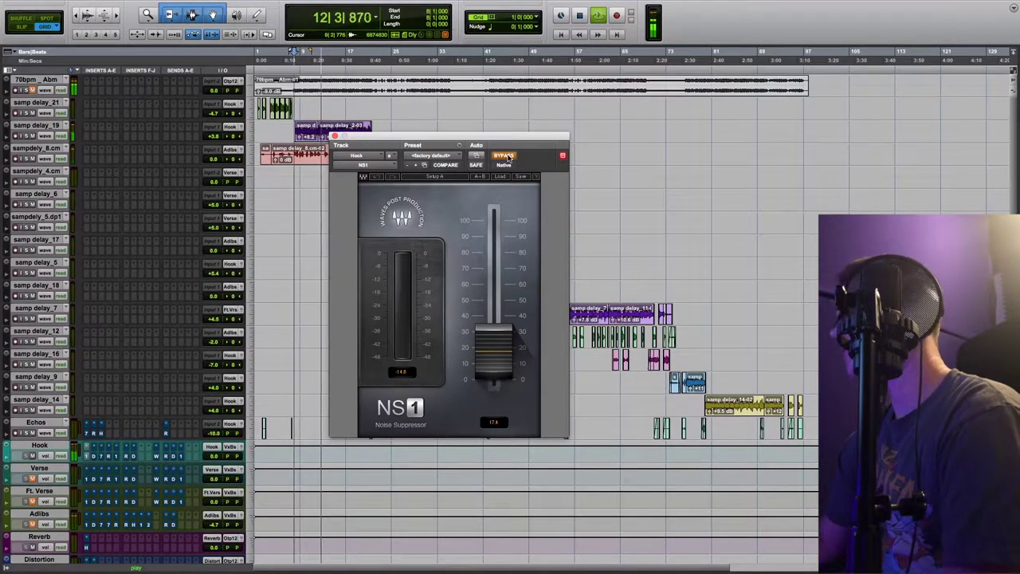
left_click(507, 158)
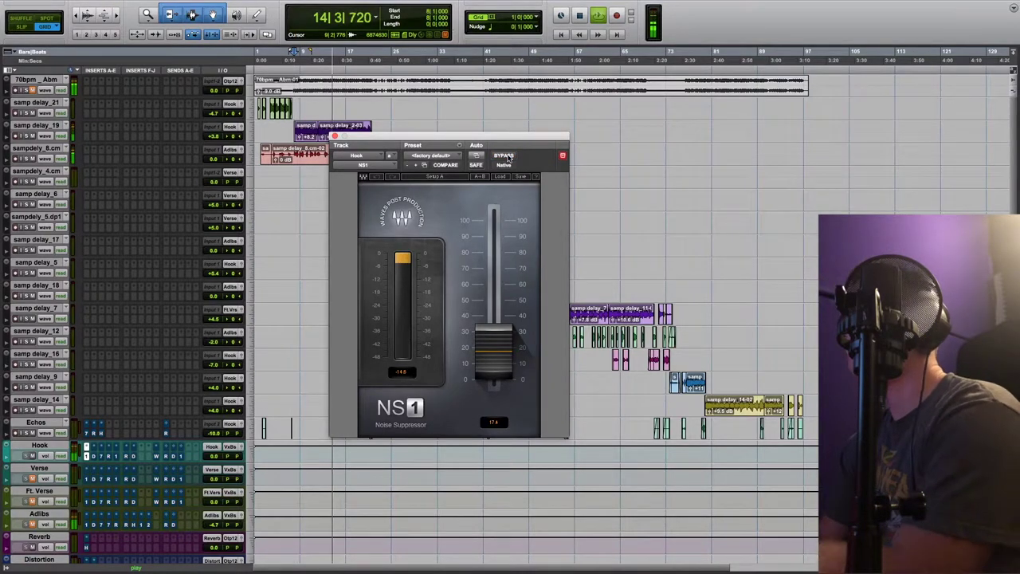
key("space")
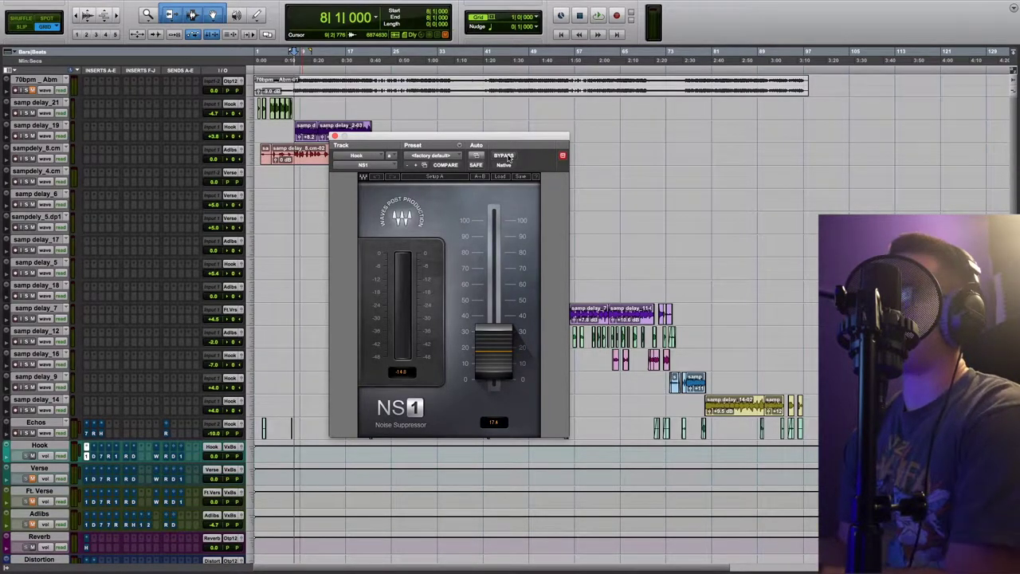
Step: Open the DeEsser on the Hook track, check its factory presets and take it out of bypass
left_click(101, 457)
left_click(94, 457)
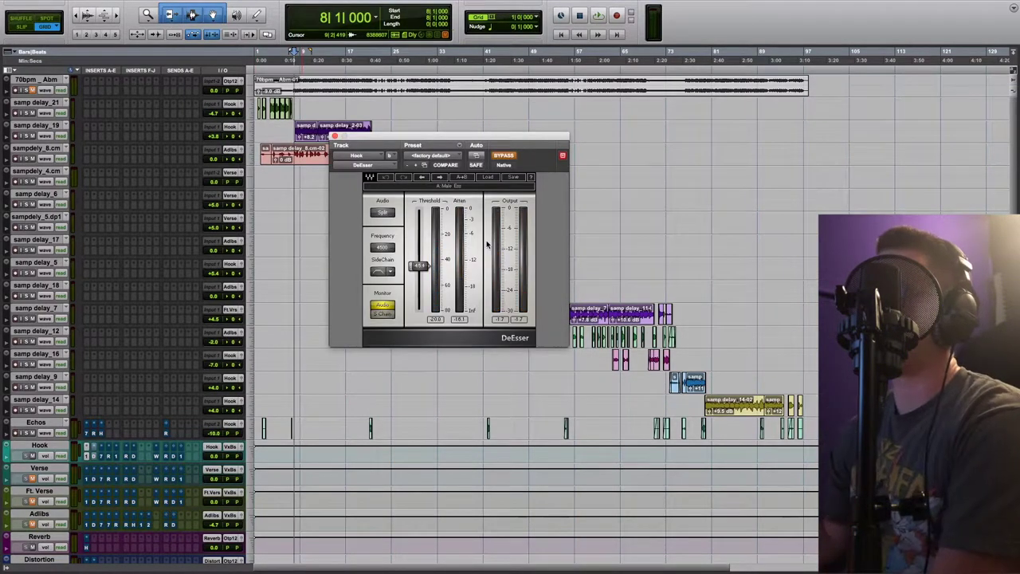
left_click(484, 177)
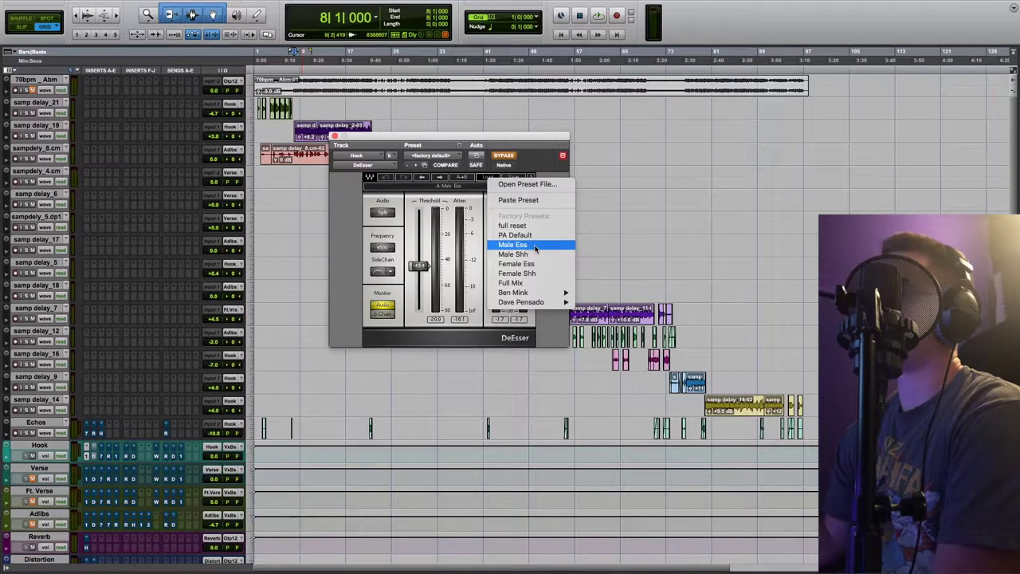
left_click(467, 222)
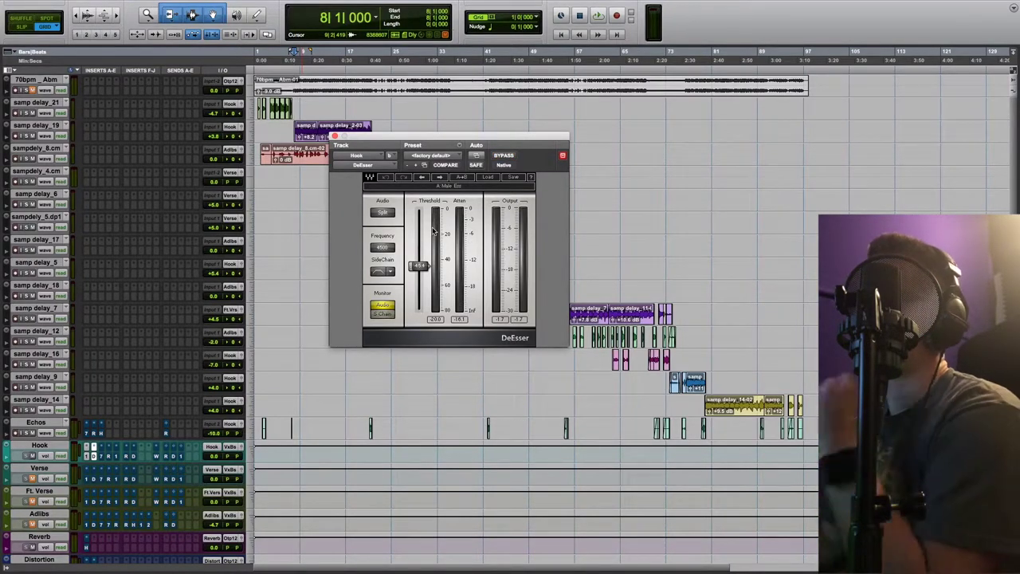
Step: Play the hook from bar 8 to compare the DeEsser with its bypass, leave it active and close the plug-in
key("space")
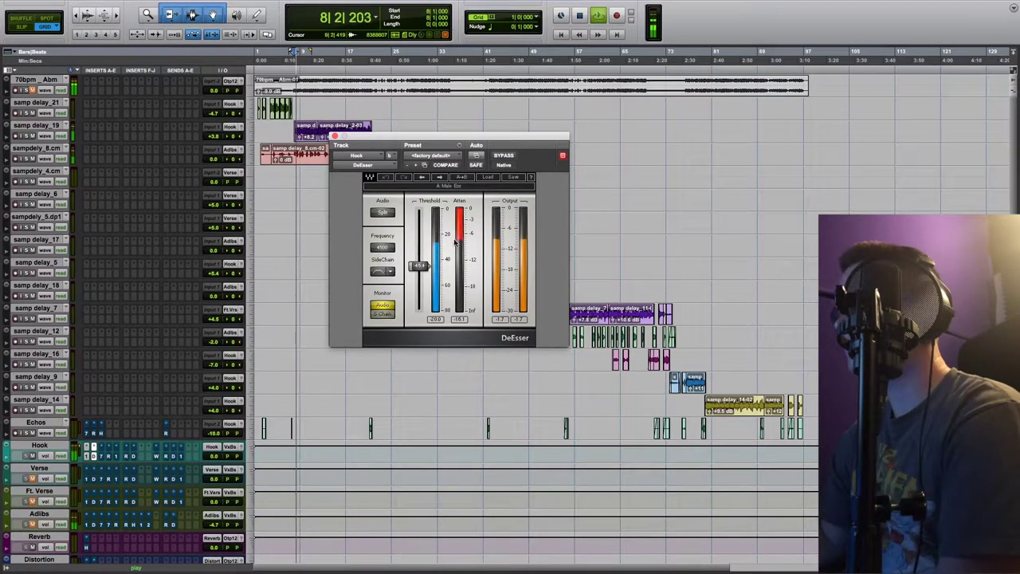
left_click(503, 155)
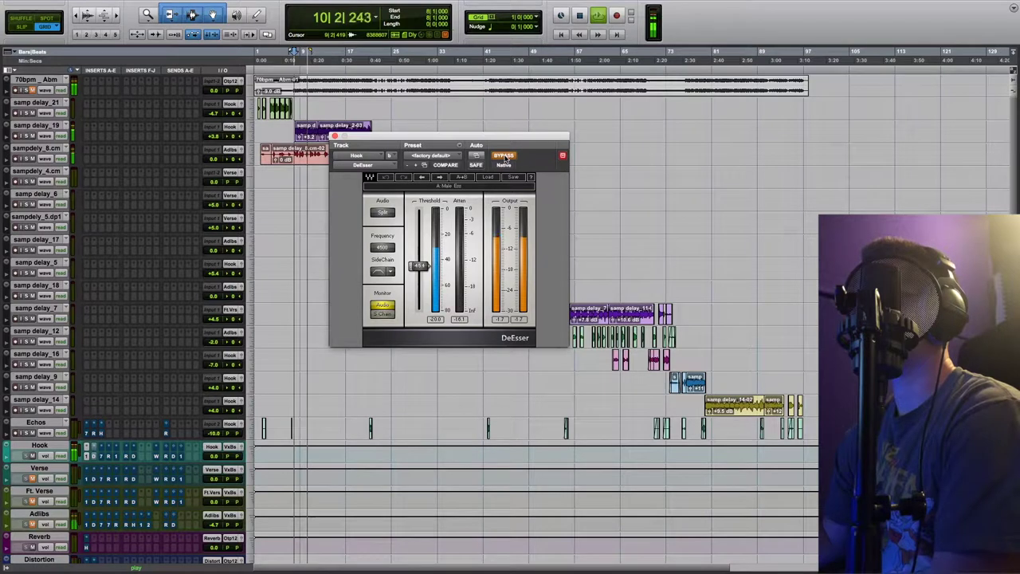
left_click(504, 155)
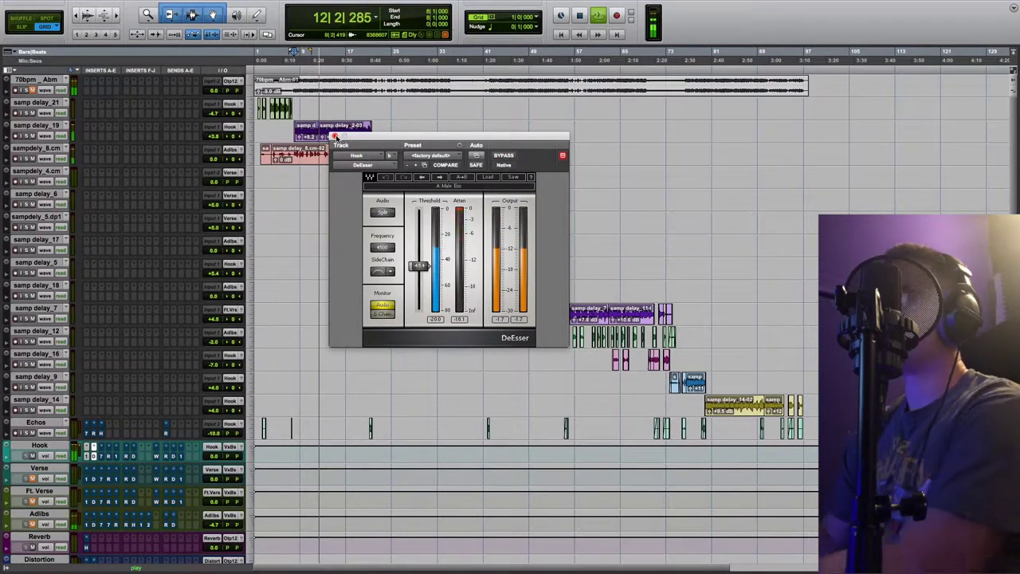
left_click(335, 137)
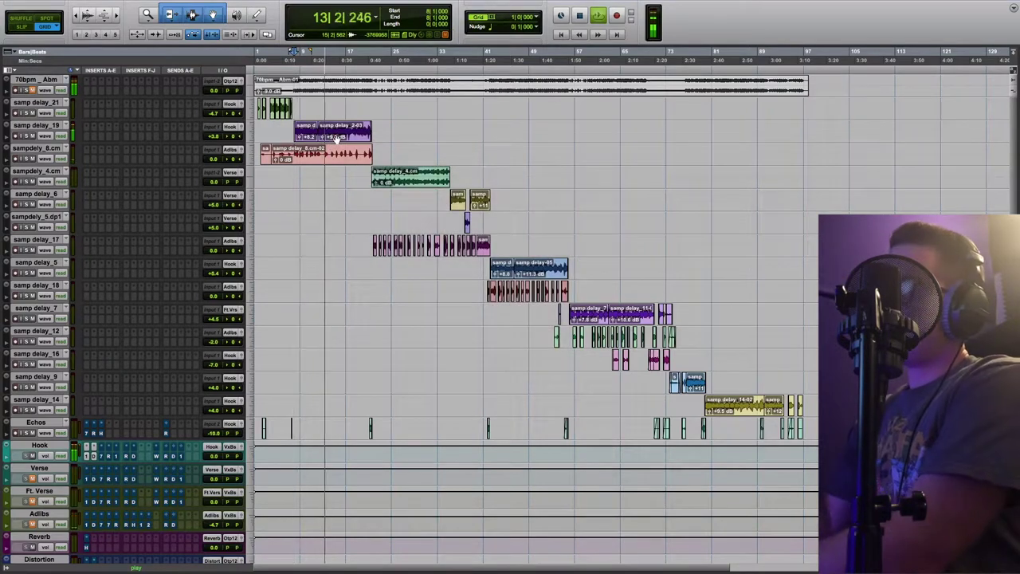
key("space")
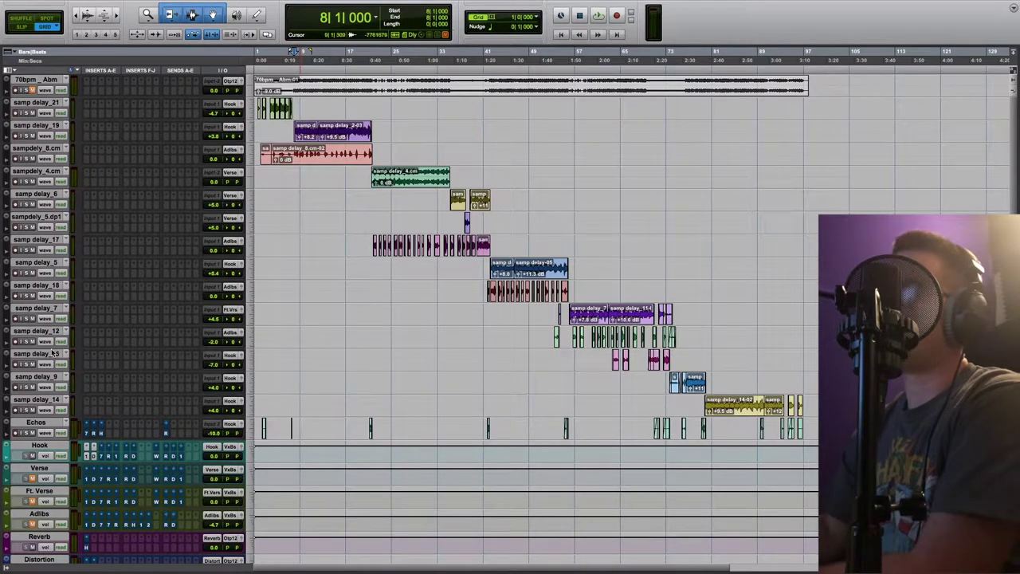
Step: Activate the EQ3 7-Band on the Hook track, repeatedly comparing it with bypass while the hook plays
left_click(110, 457)
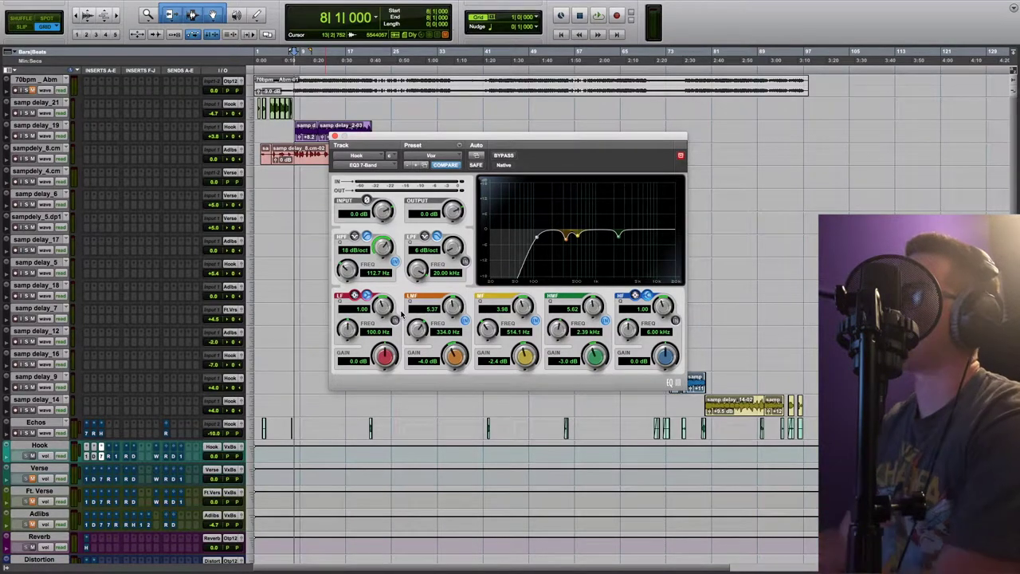
key("space")
left_click(508, 157)
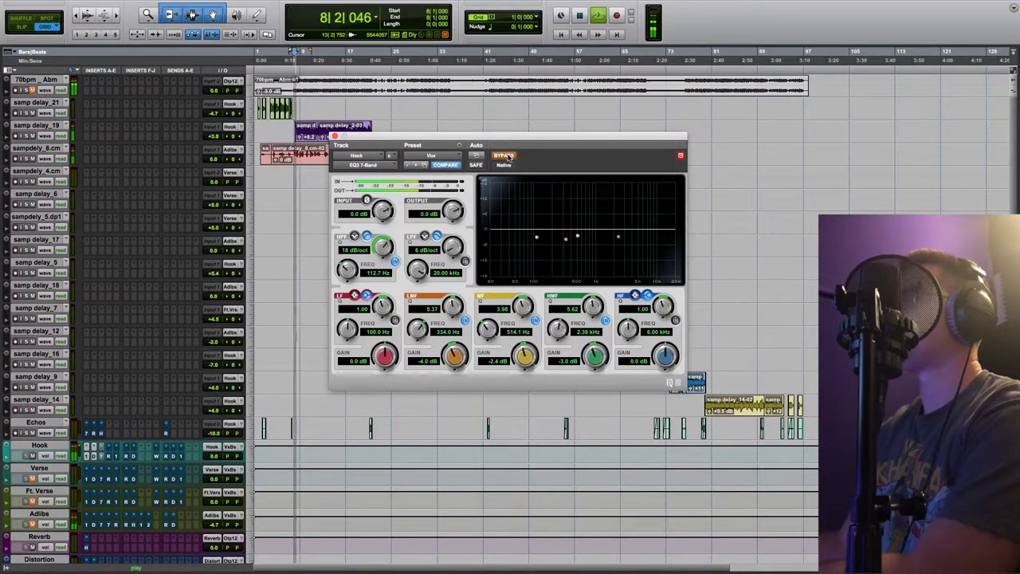
left_click(508, 157)
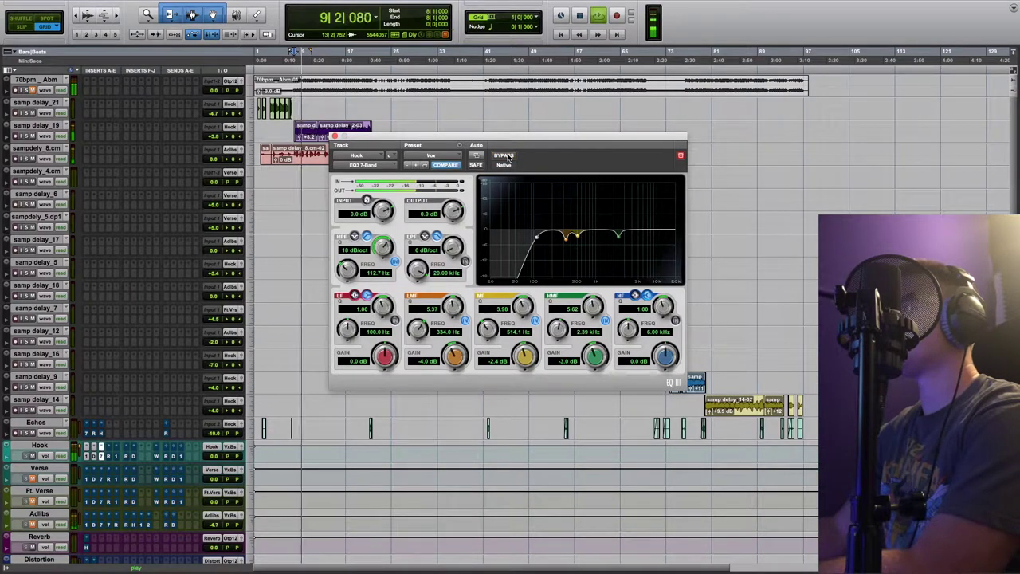
left_click(508, 157)
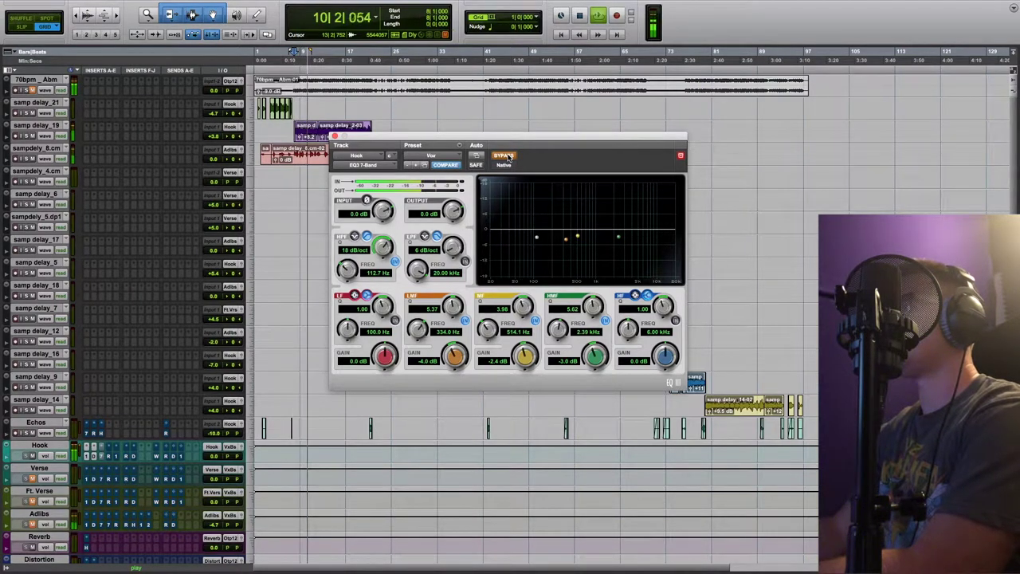
left_click(509, 157)
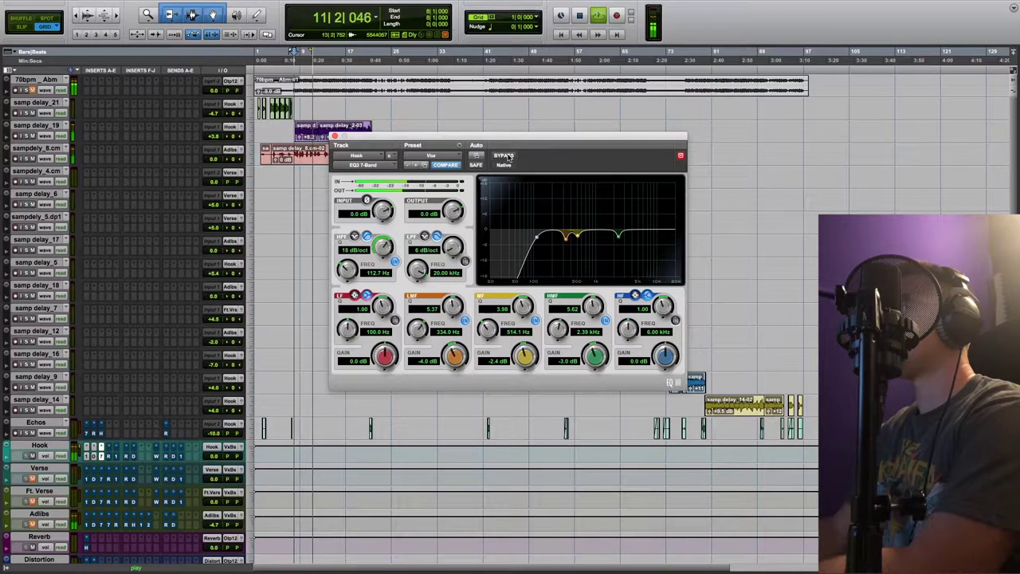
left_click(509, 156)
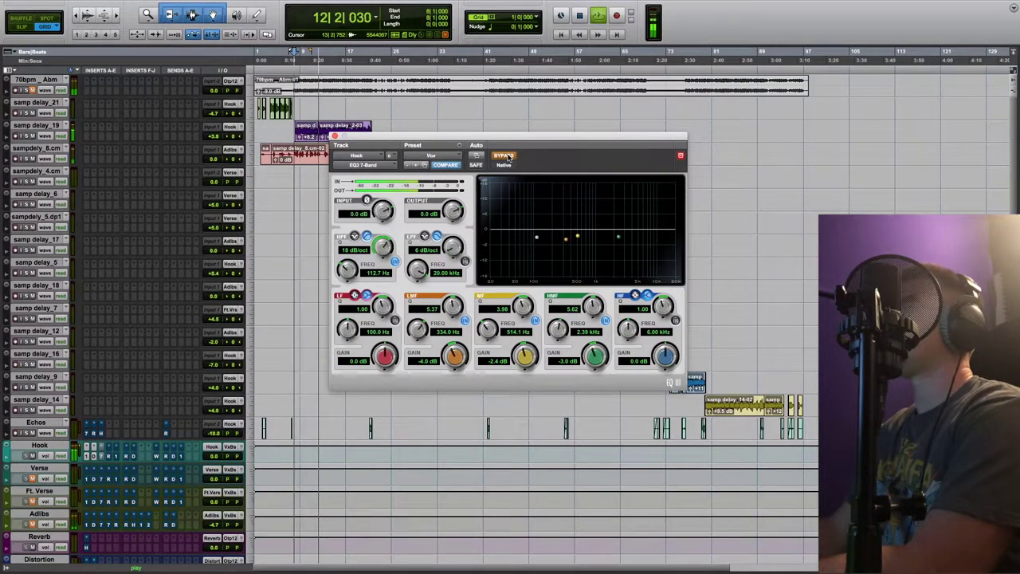
left_click(509, 157)
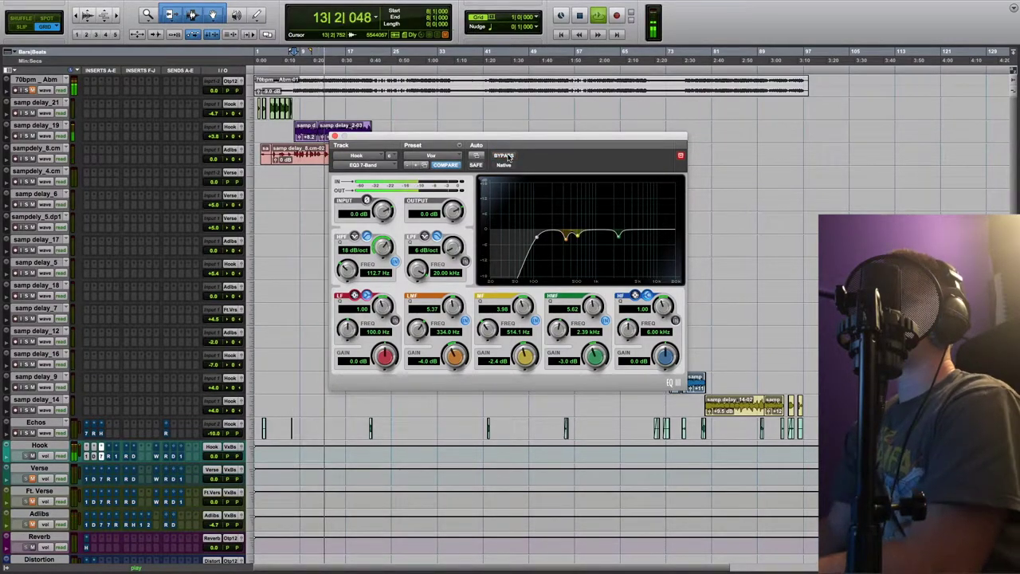
key("space")
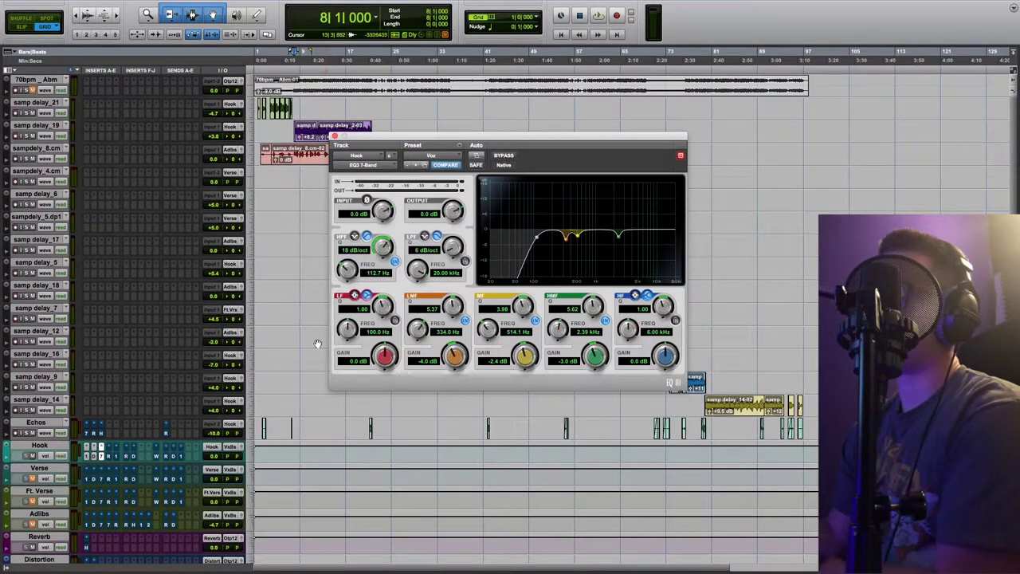
Step: Activate the Renaissance Compressor on the Hook track, comparing it with bypass while the hook plays
left_click(111, 459)
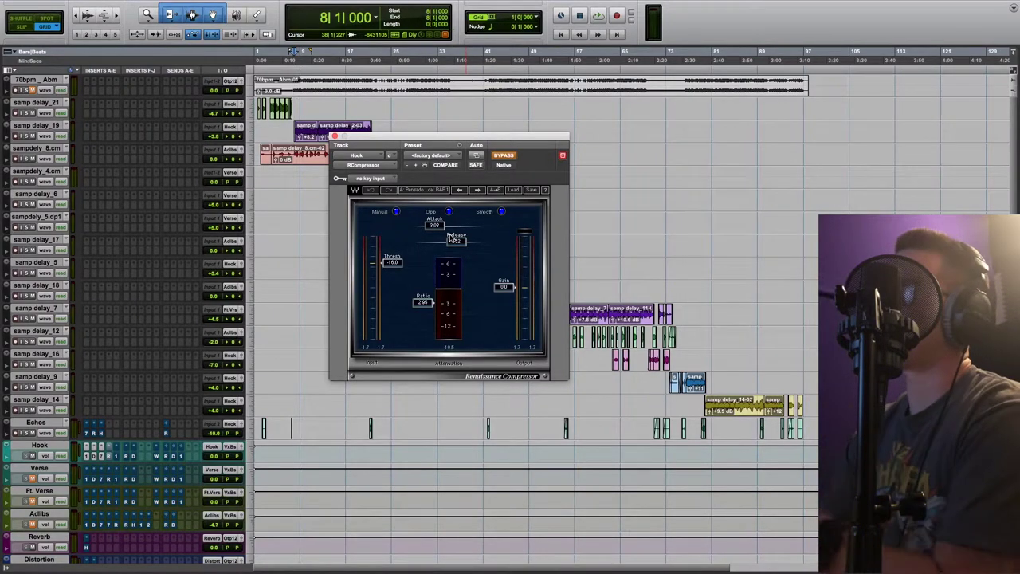
key("space")
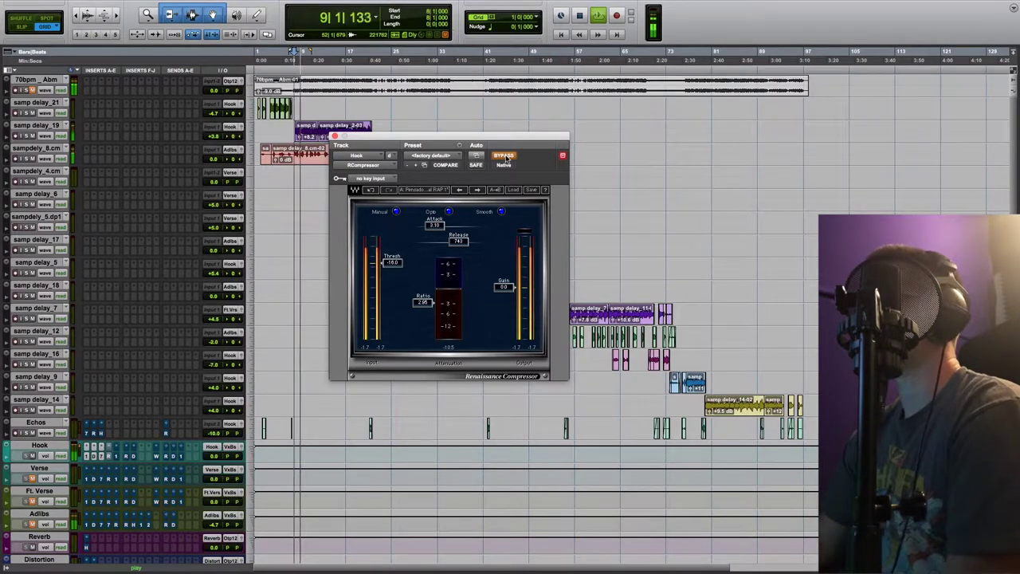
left_click(505, 157)
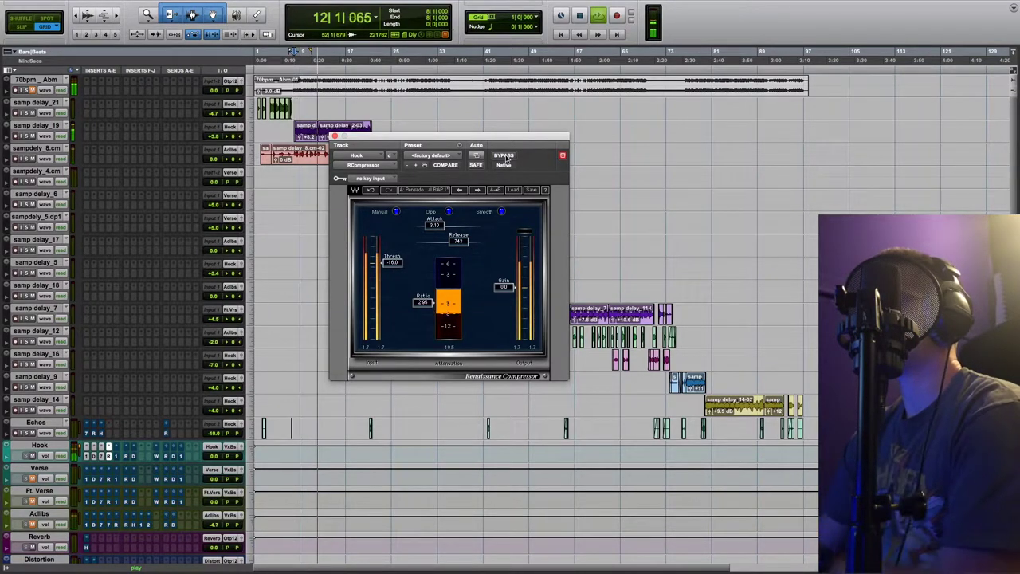
left_click(505, 157)
left_click(507, 157)
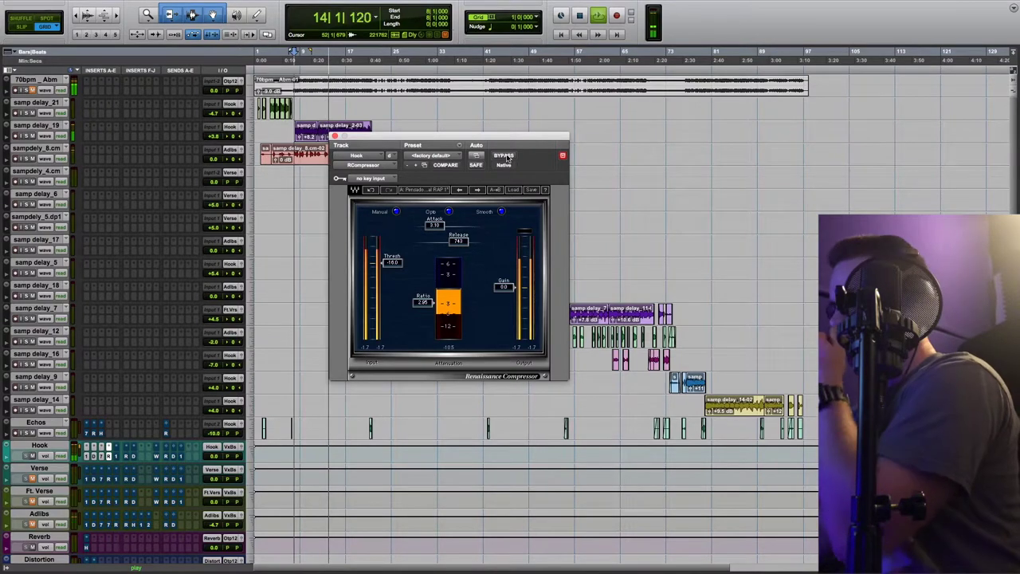
key("space")
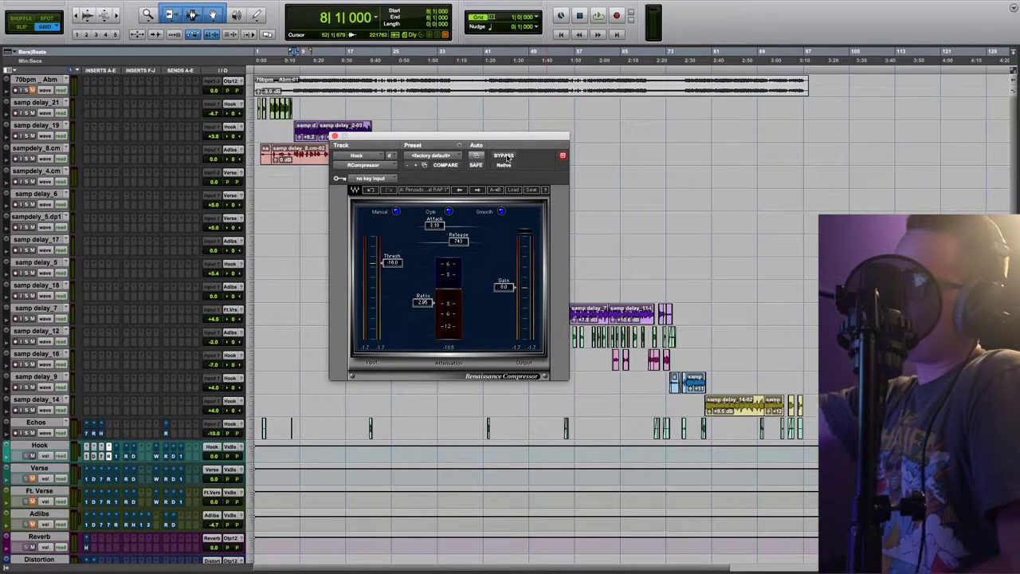
Step: Open the PuigTec EQP1A equalizer on the Hook track and take it out of bypass
left_click(126, 458)
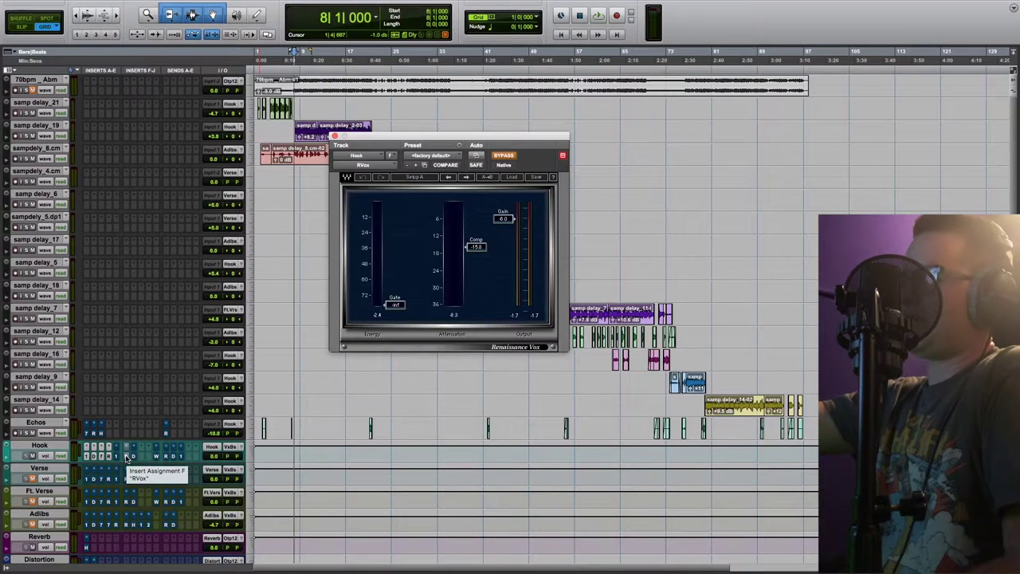
left_click(117, 455)
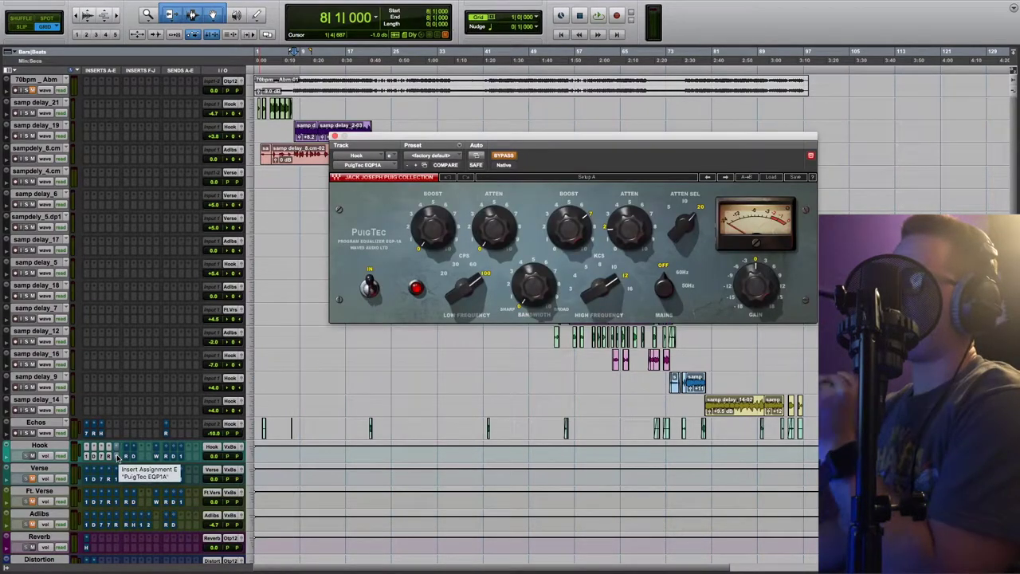
left_click(109, 456)
left_click(114, 457)
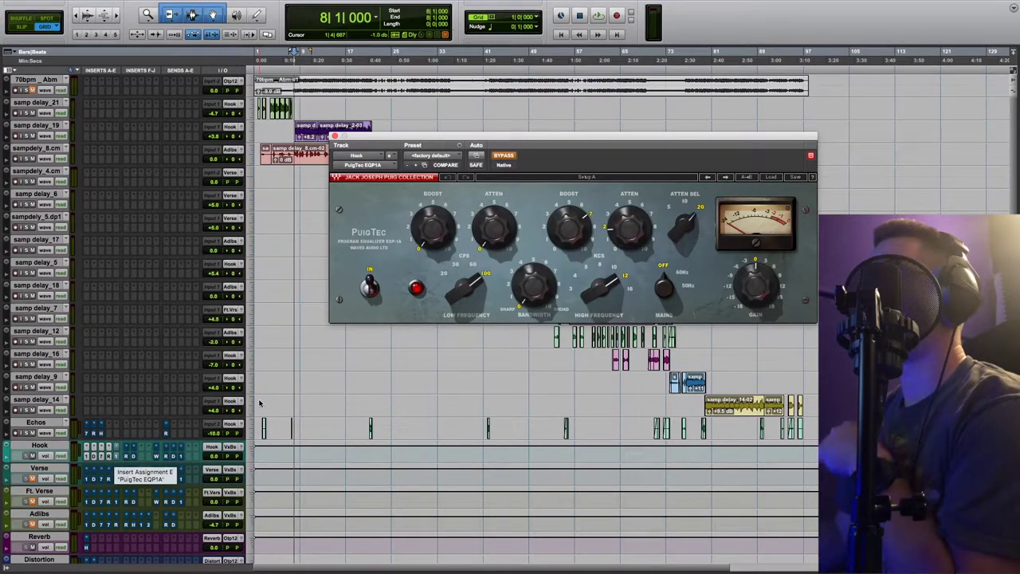
left_click(503, 156)
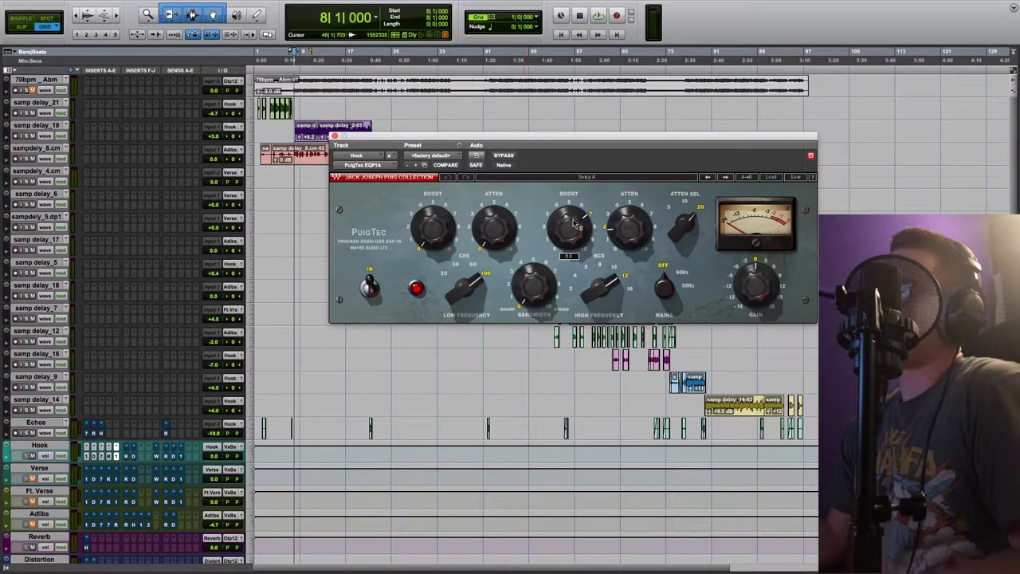
Step: Play the hook from bar 8 to compare the PuigTec EQP1A with its bypass, leave it active and close the plug-in
left_click(507, 156)
key("space")
left_click(513, 158)
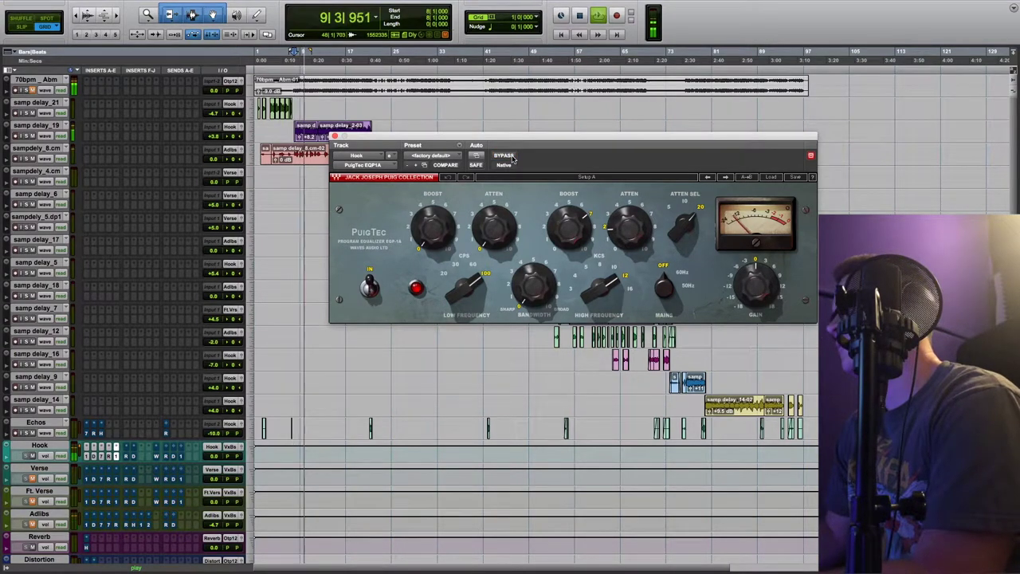
left_click(512, 158)
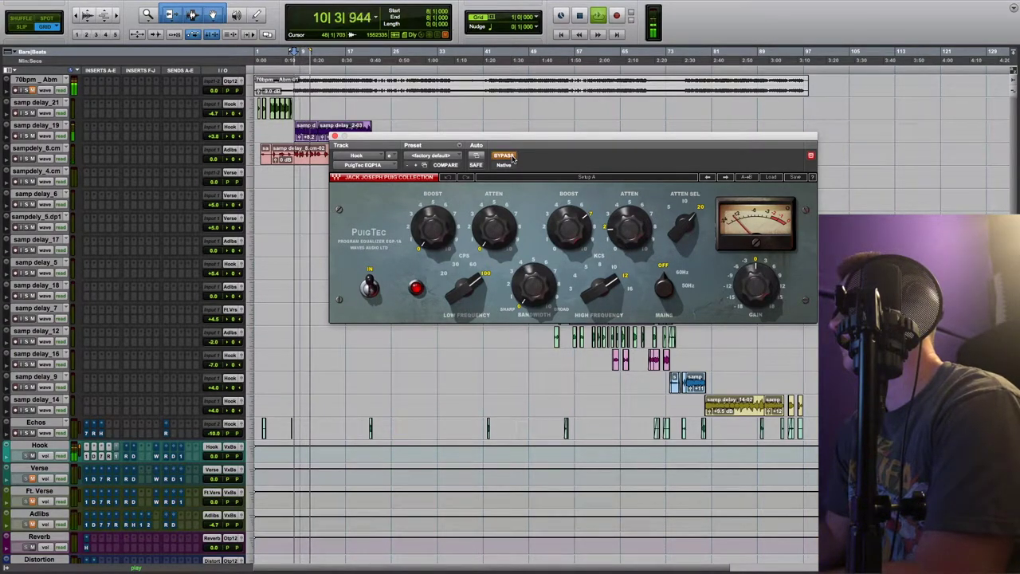
left_click(512, 158)
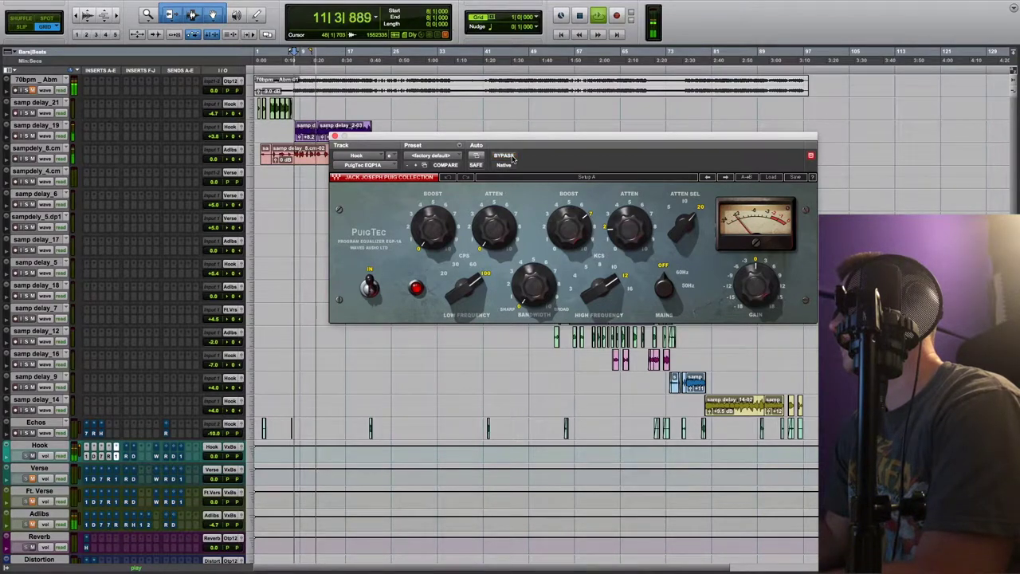
key("space")
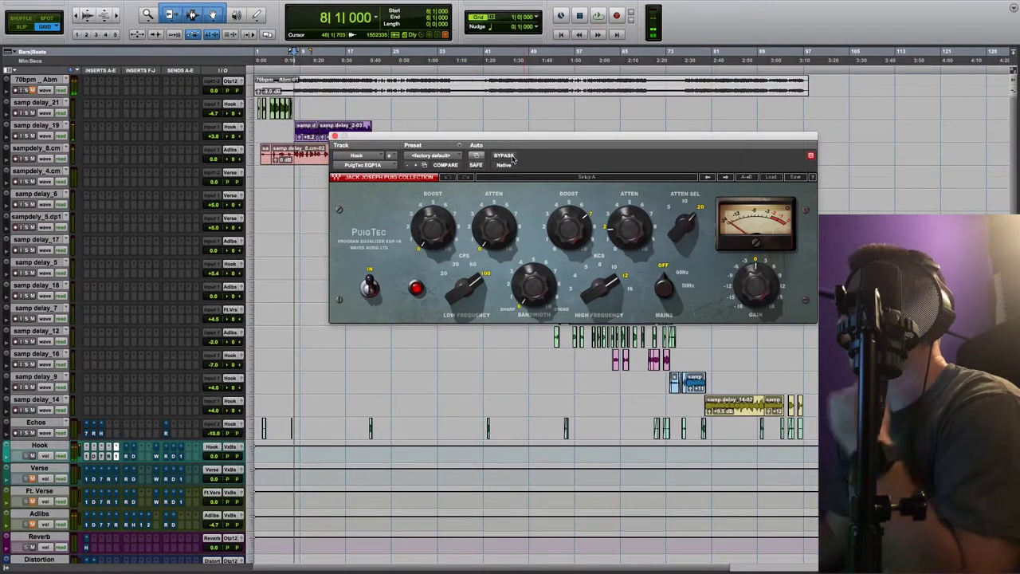
left_click(335, 136)
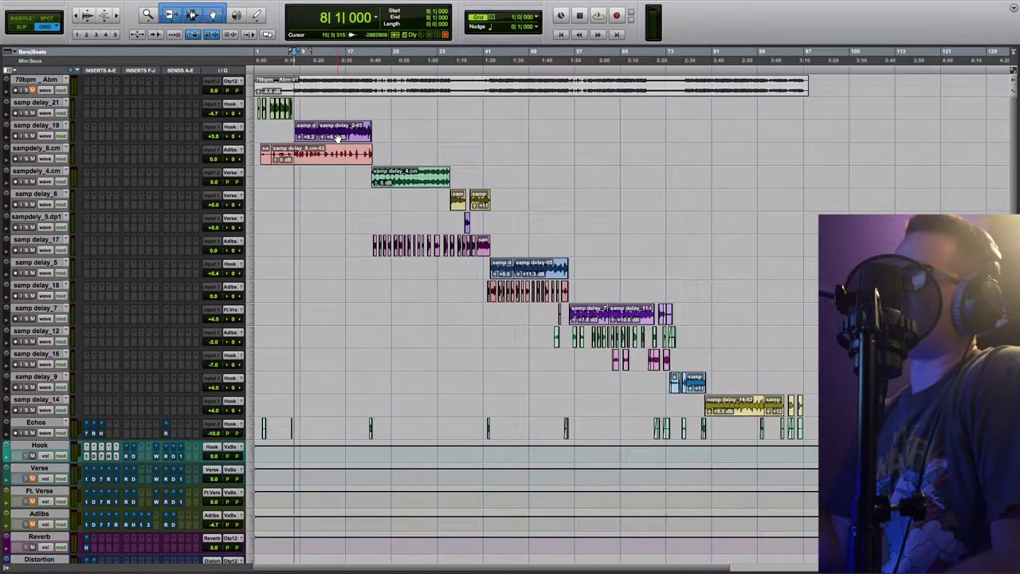
Step: Activate Renaissance Vox on the Hook track, comparing it with bypass while the hook plays, and close the plug-in
left_click(126, 460)
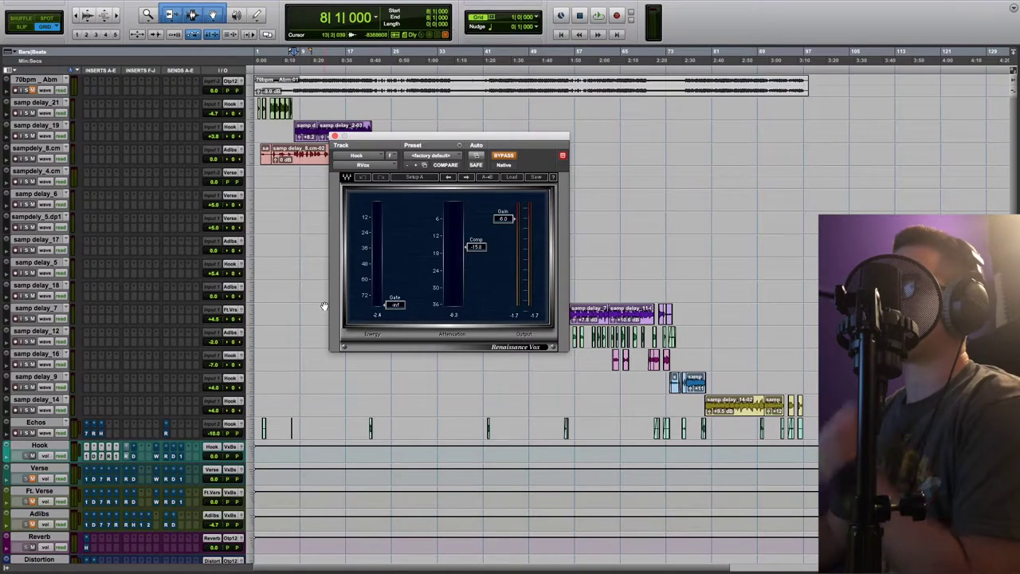
key("space")
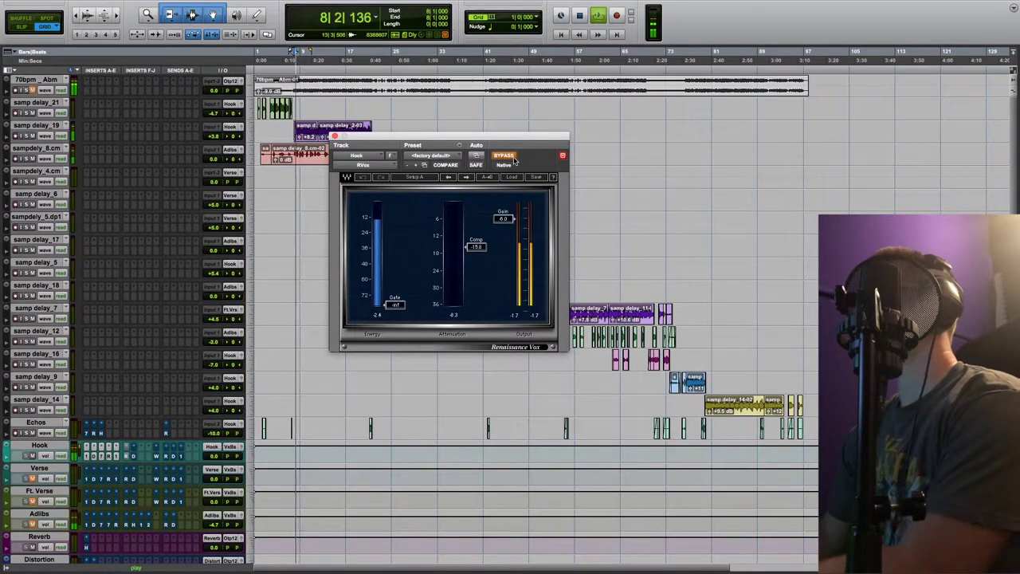
left_click(511, 158)
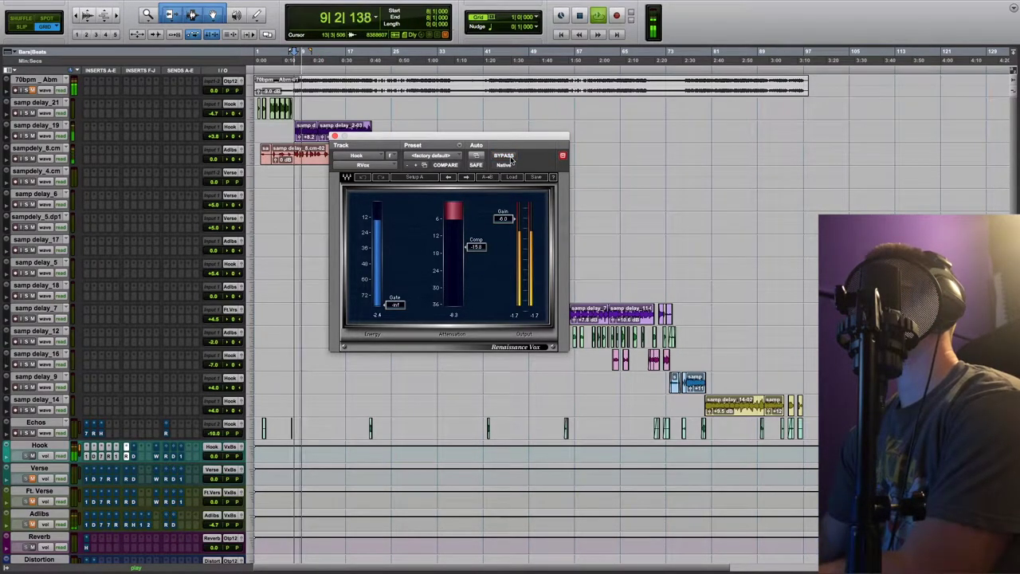
left_click(505, 156)
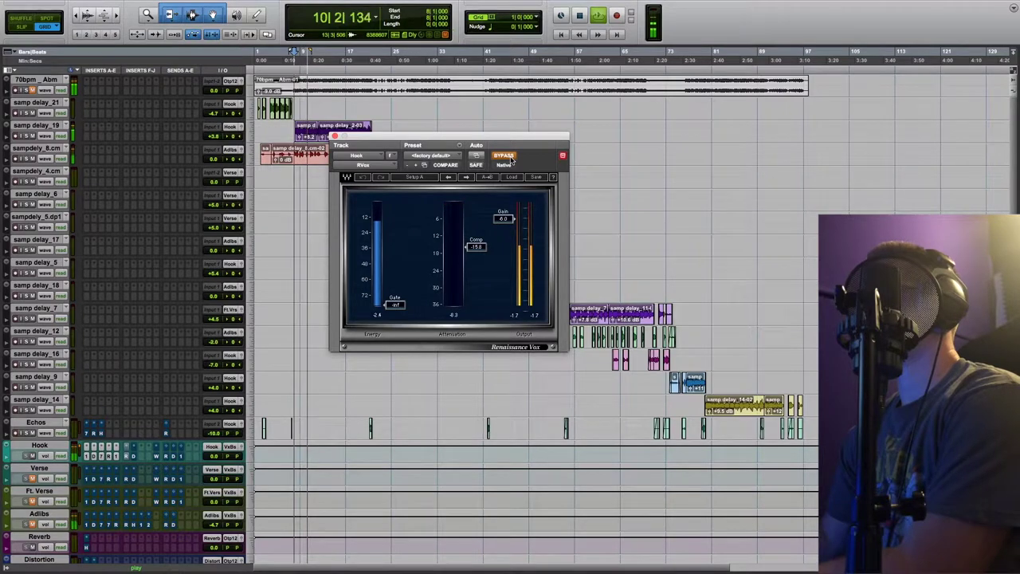
left_click(511, 159)
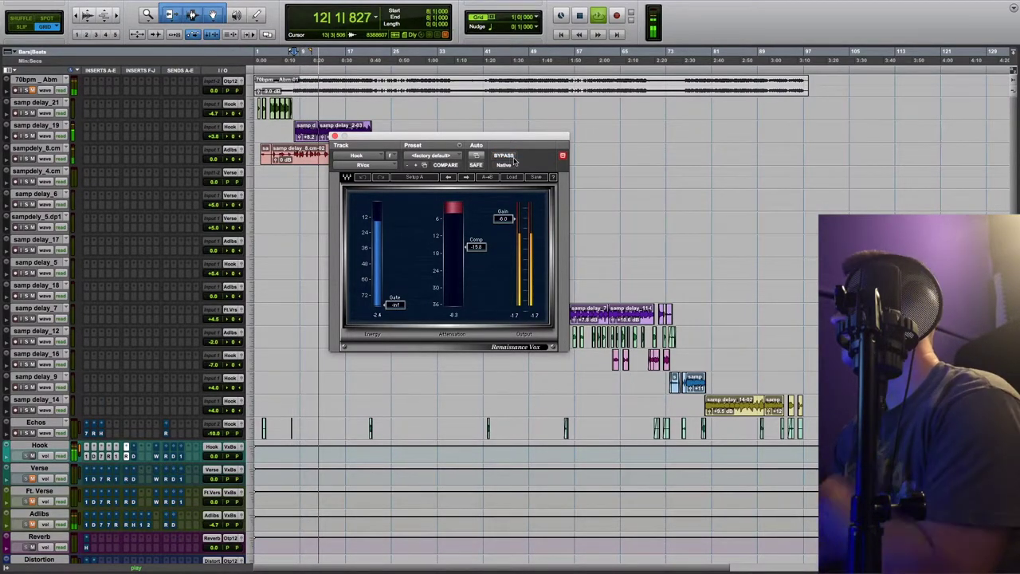
key("space")
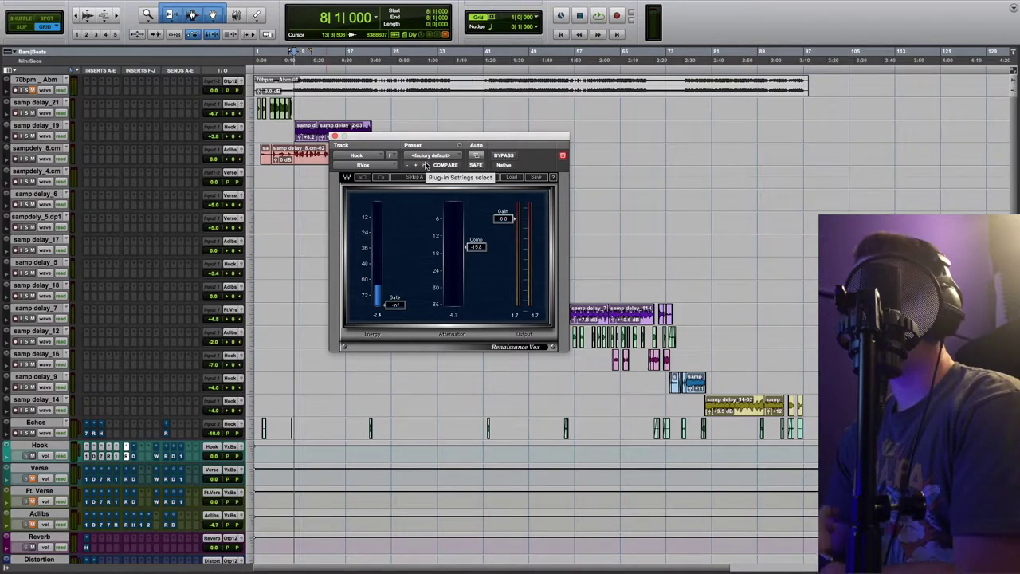
left_click(334, 136)
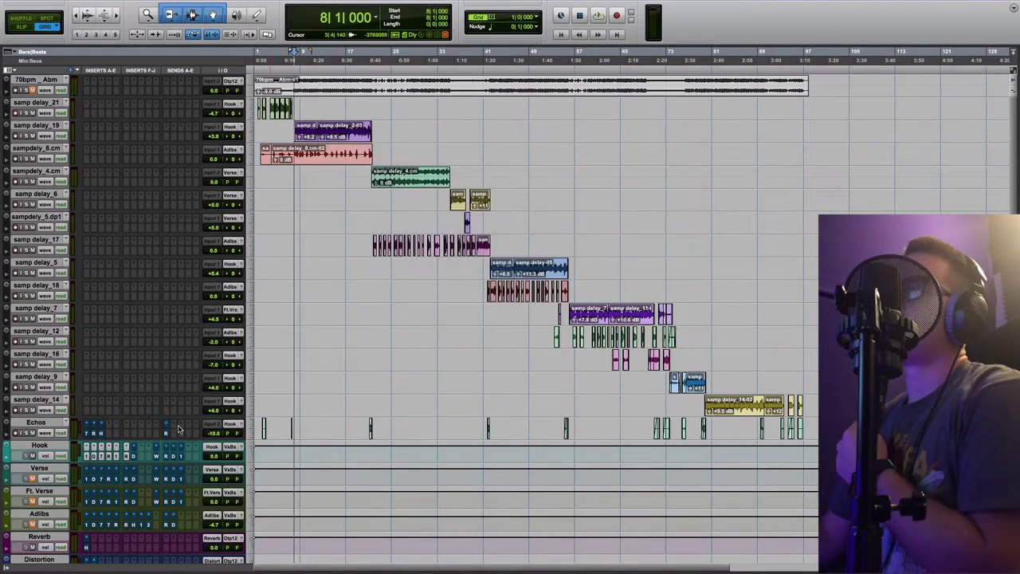
Step: Review the Renaissance Compressor and Renaissance Vox settings on the Hook track, switching between the two plug-ins
left_click(109, 458)
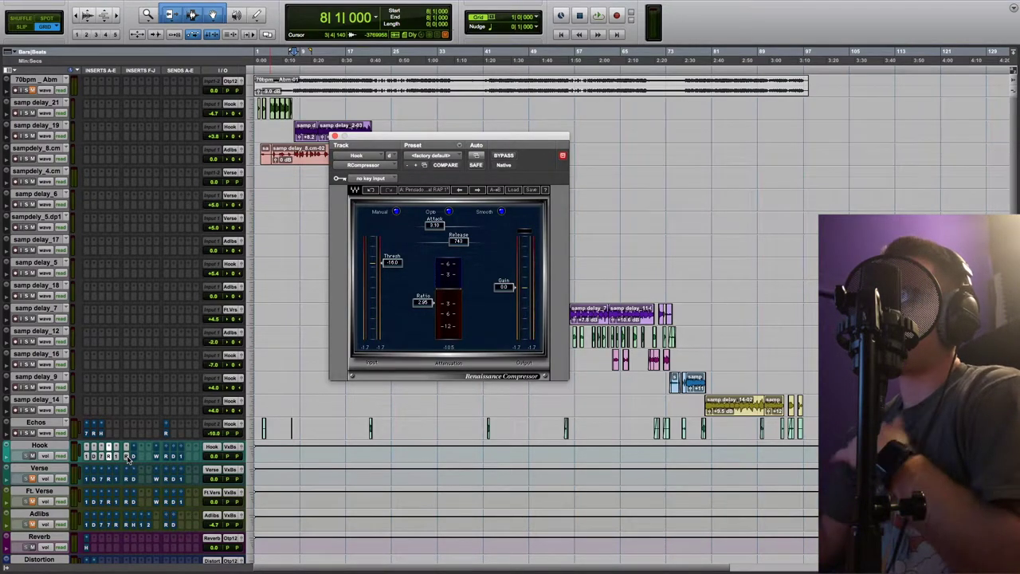
left_click(128, 458)
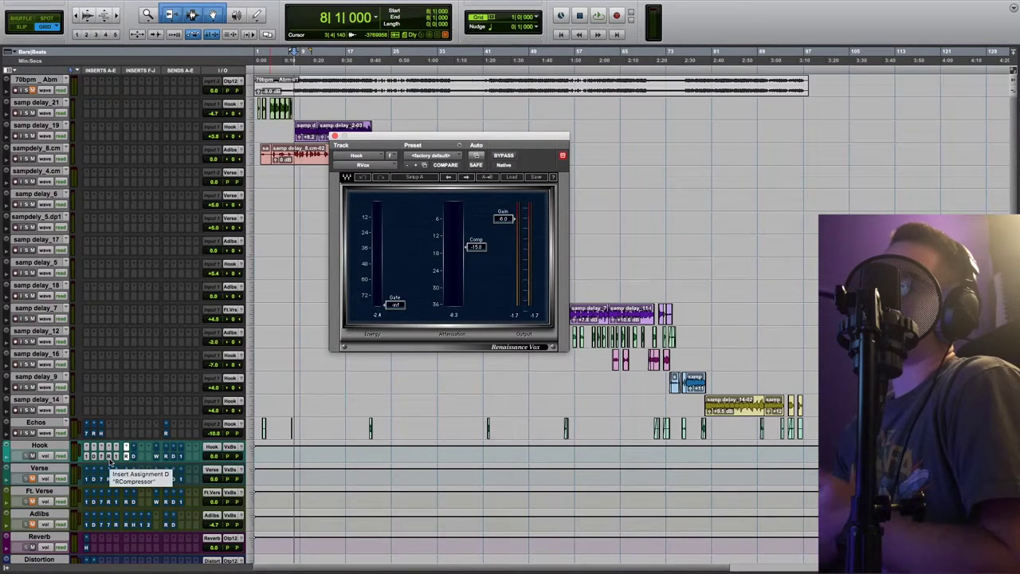
left_click(110, 458)
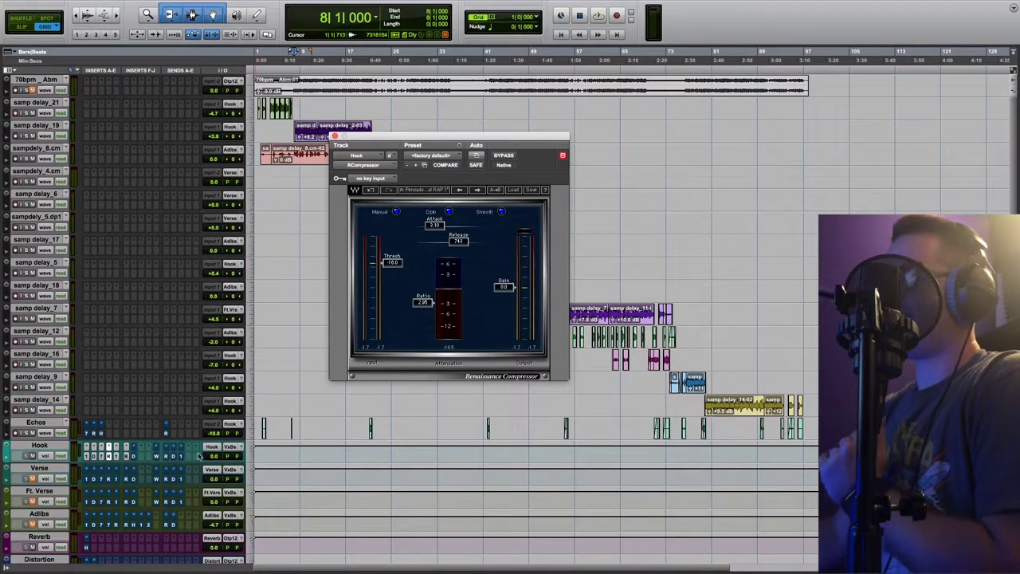
left_click(128, 457)
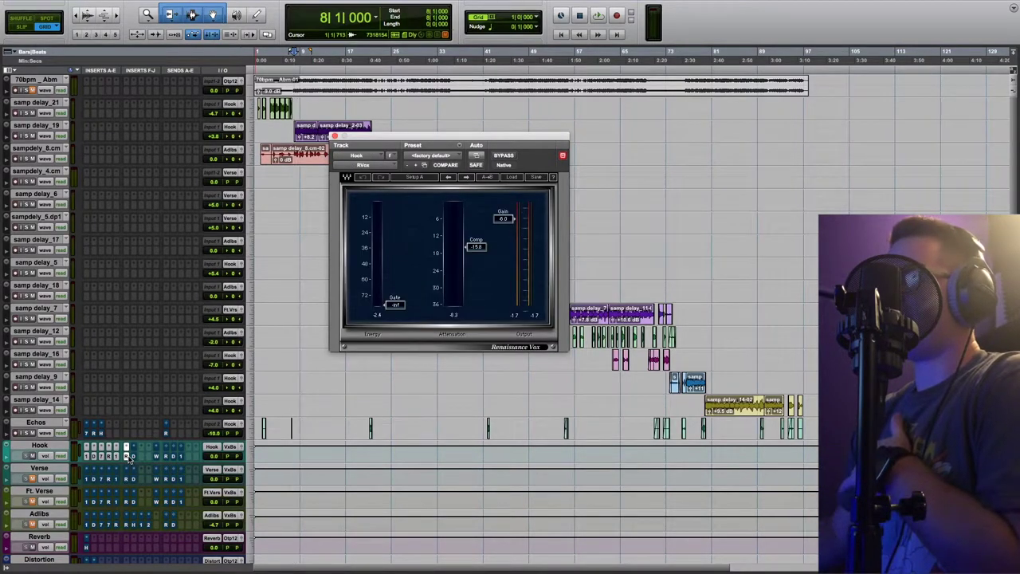
Step: Activate the second DeEsser on the Hook track, comparing it with bypass while the hook plays, then close it and stop playback
left_click(133, 455)
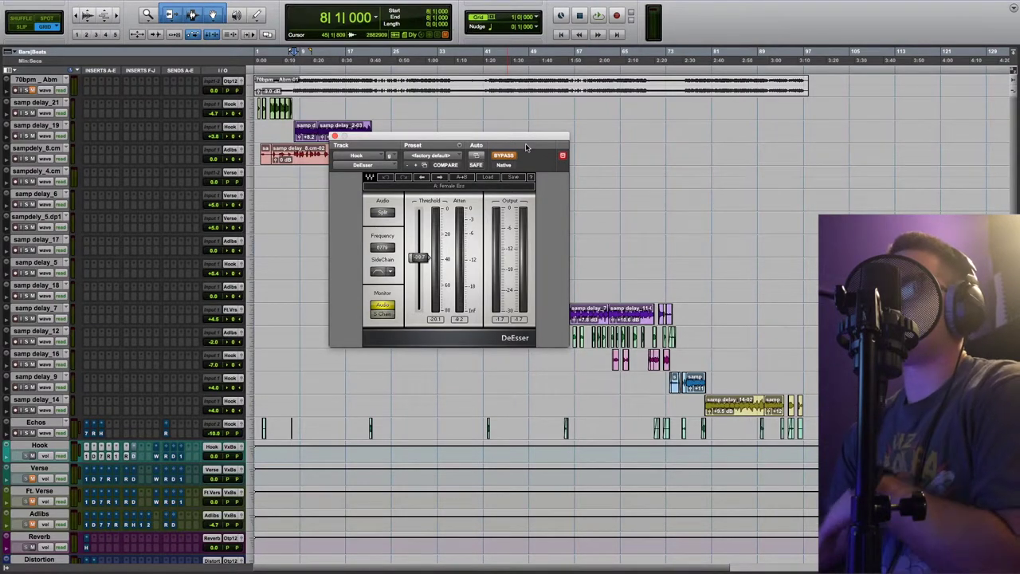
key("space")
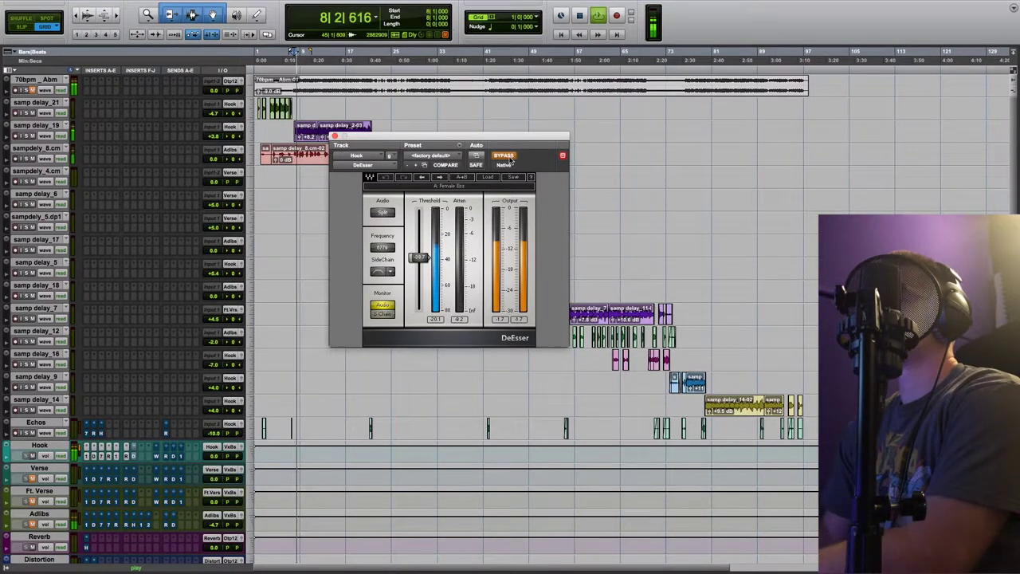
left_click(510, 159)
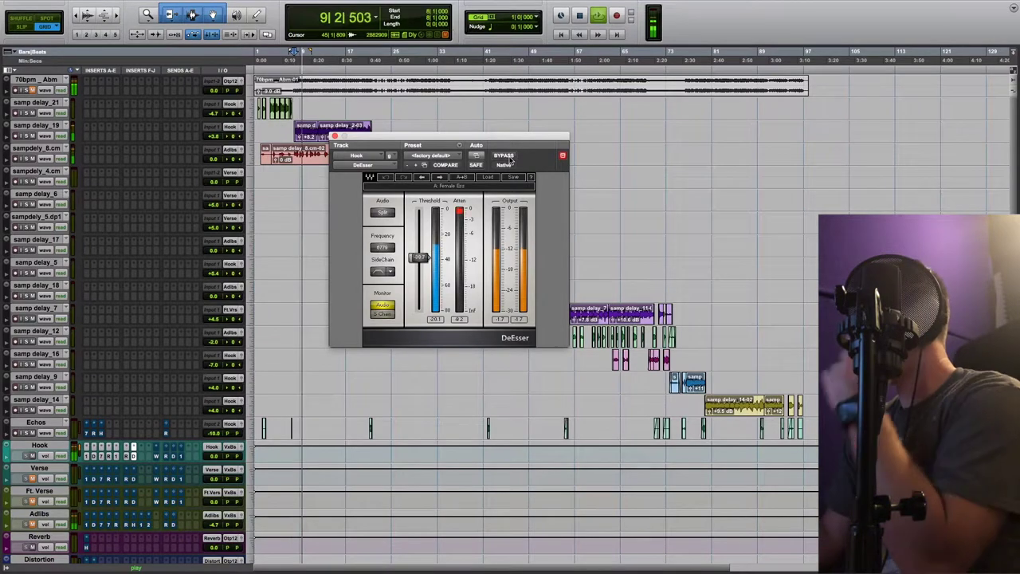
left_click(503, 157)
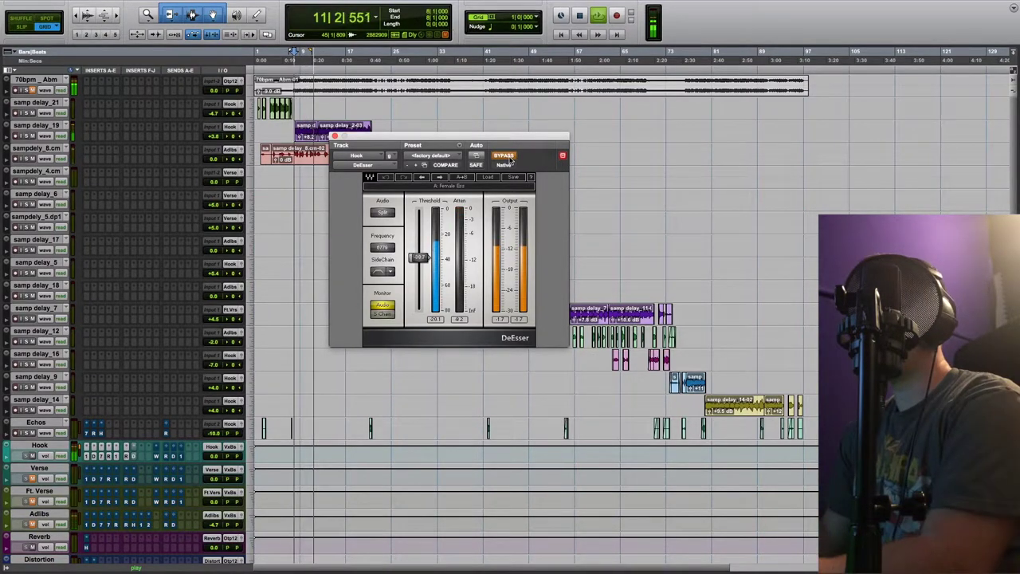
left_click(510, 159)
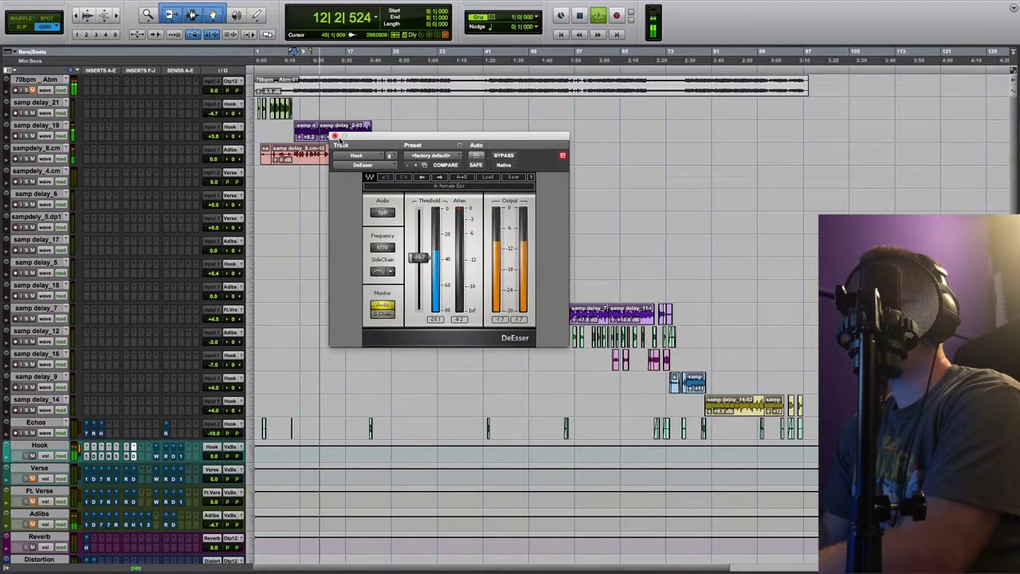
left_click(334, 136)
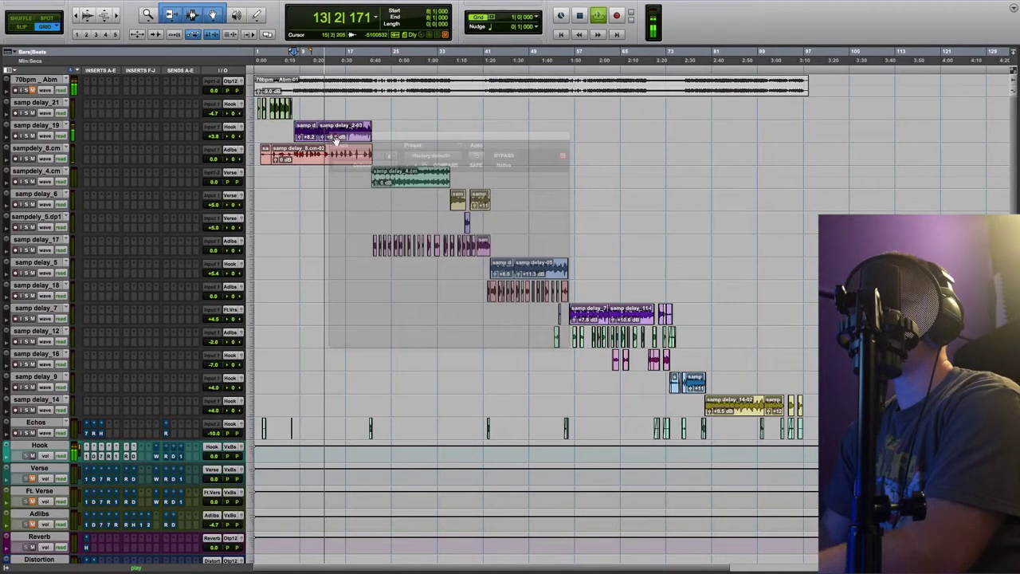
key("space")
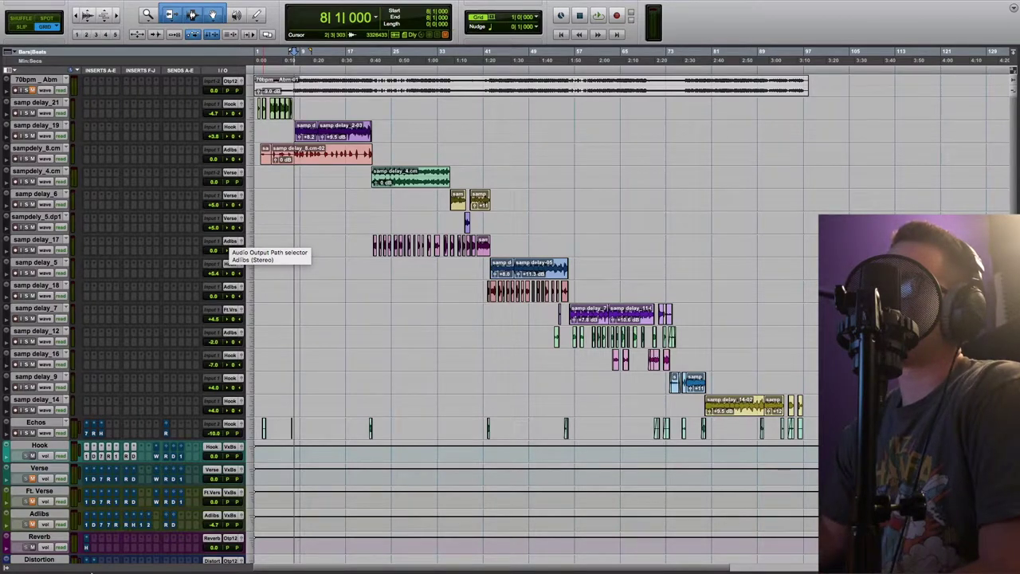
Step: Activate Waves Tune Real-Time on the Hook track and play the hook from bar 8 through it
left_click(160, 454)
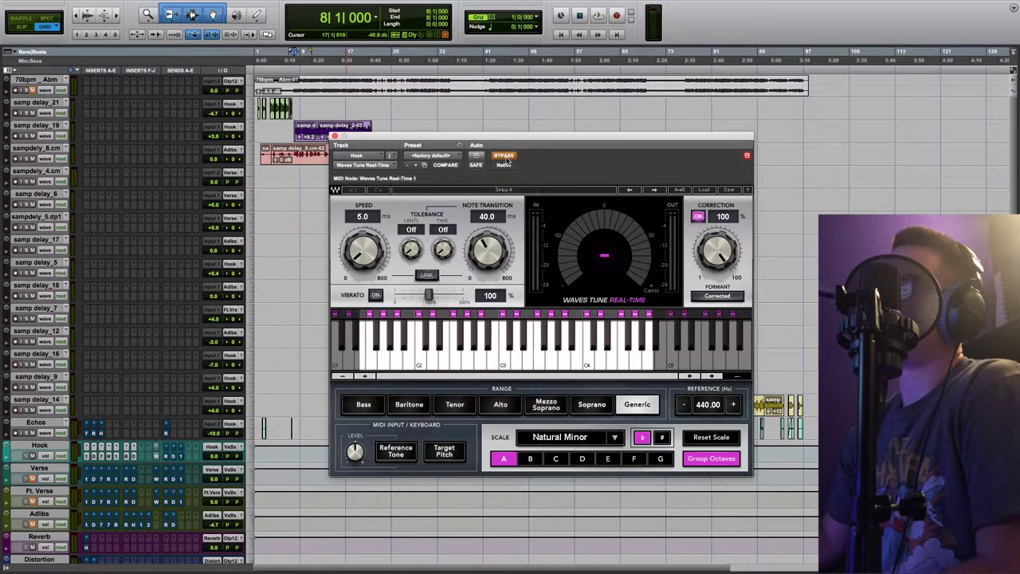
left_click(506, 158)
key("space")
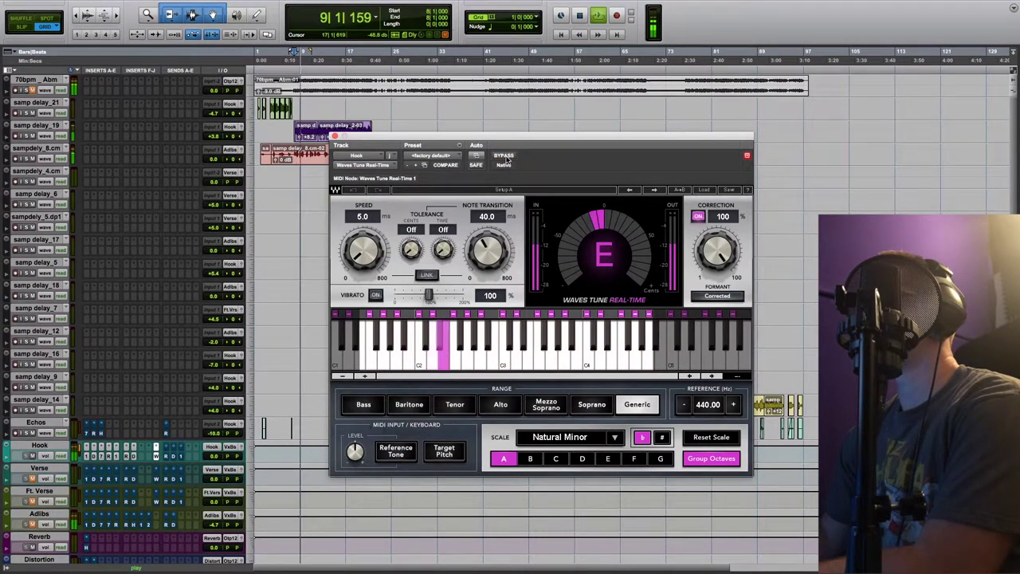
left_click(505, 156)
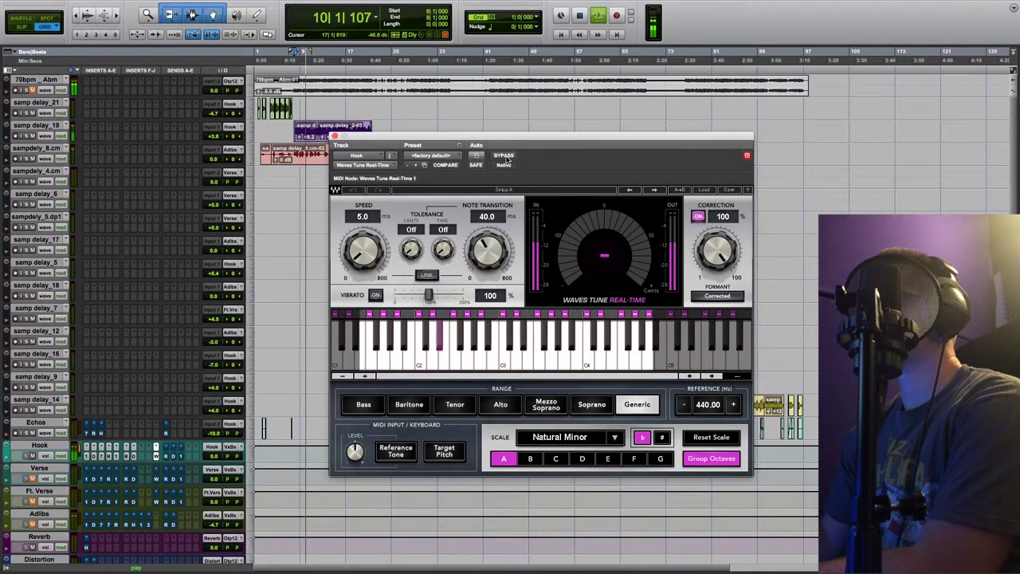
Step: Set Waves Tune Real-Time's speed to 0.1 ms and note transition to 37.6 ms during playback, comparing with bypass, and close the plug-in
left_click_drag(493, 225, 492, 239)
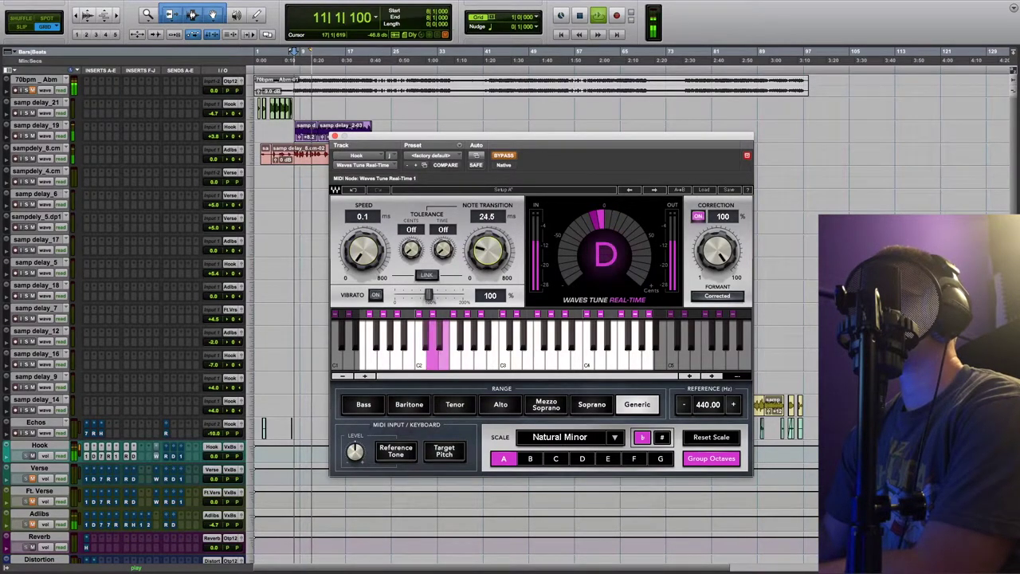
left_click(503, 156)
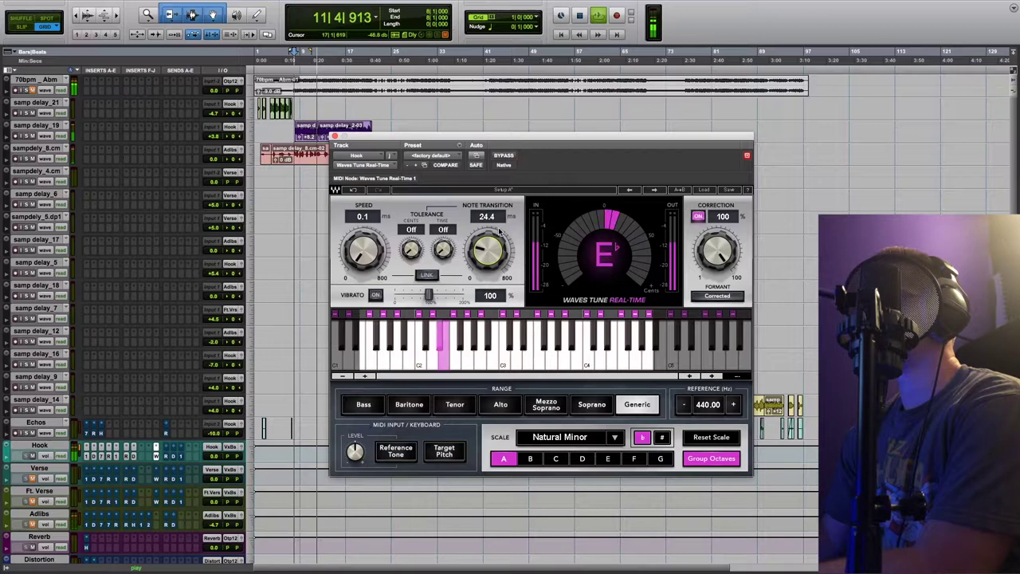
left_click_drag(488, 250, 545, 232)
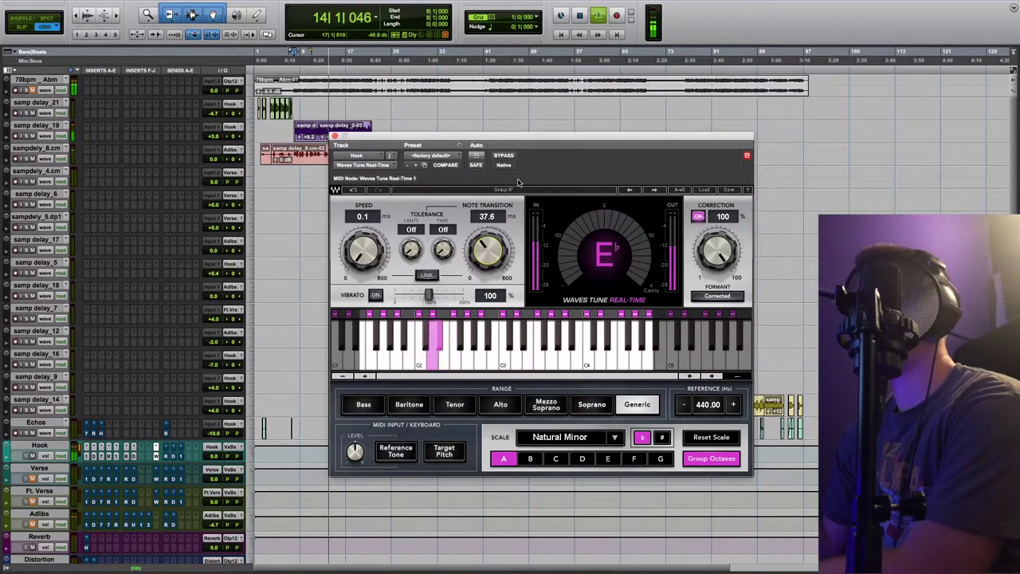
key("space")
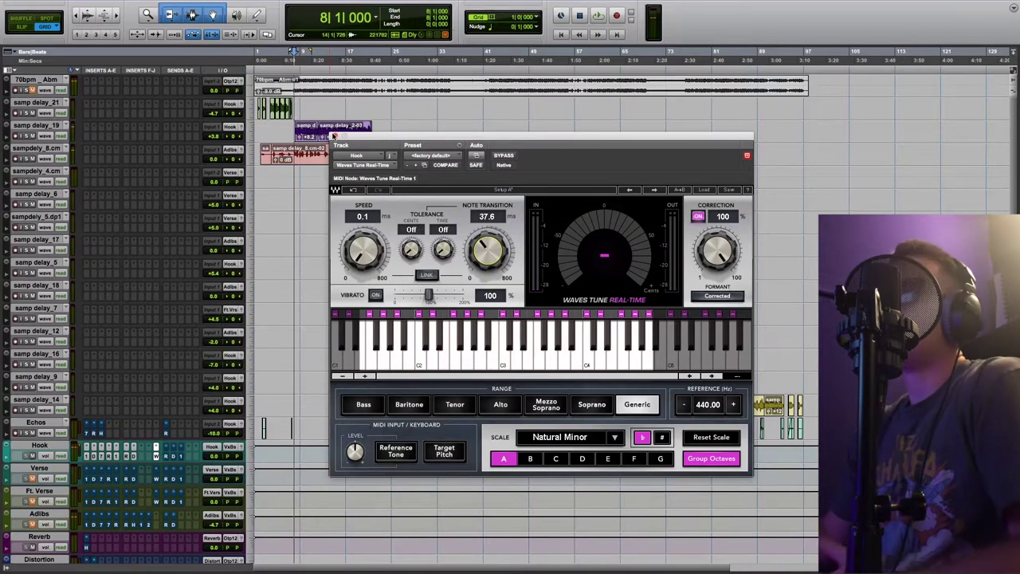
left_click(333, 136)
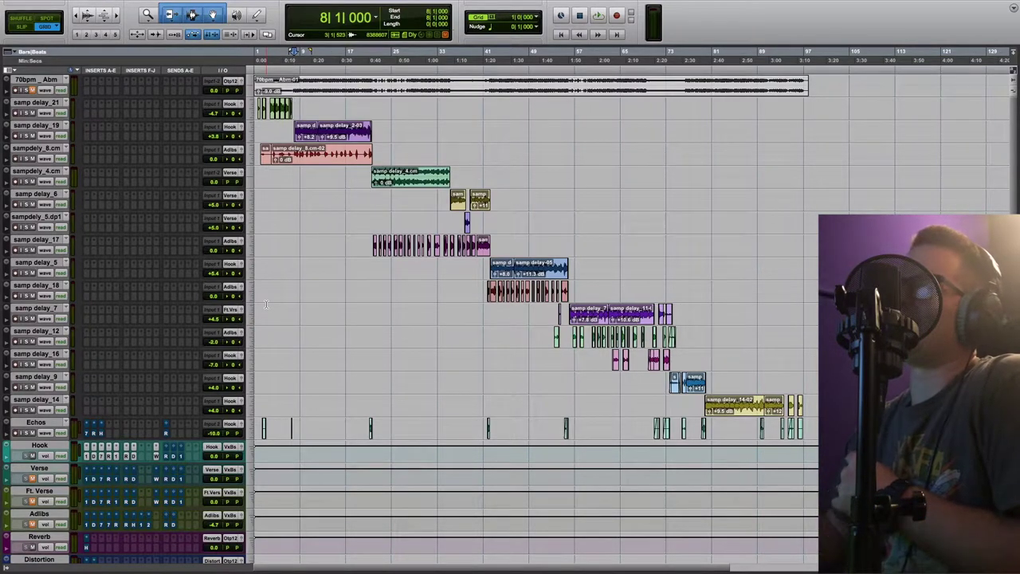
Step: Open H-Reverb on the Reverb track and choose its Ambience factory preset
scroll(525, 162, "down", 5)
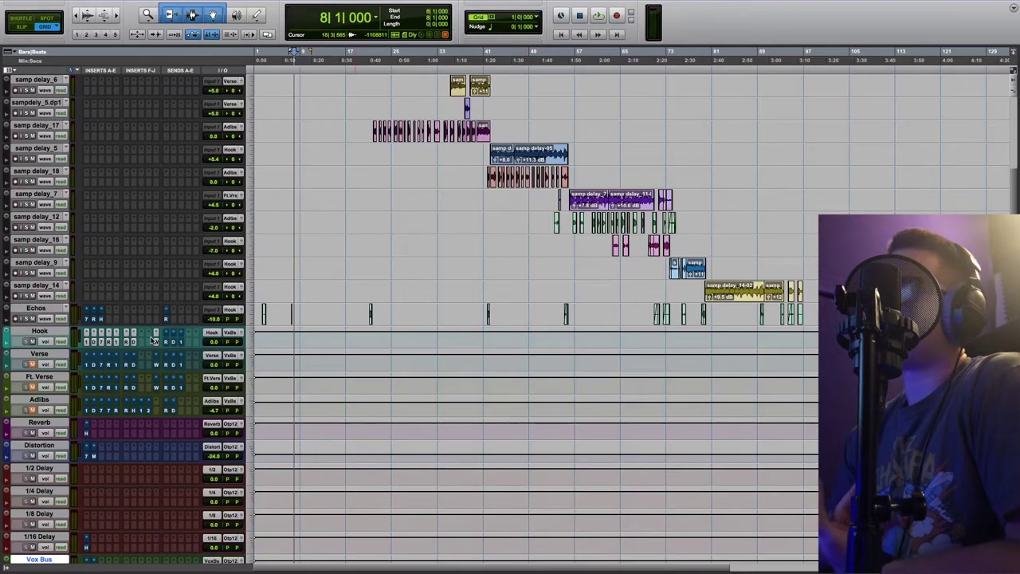
scroll(147, 340, "down", 4)
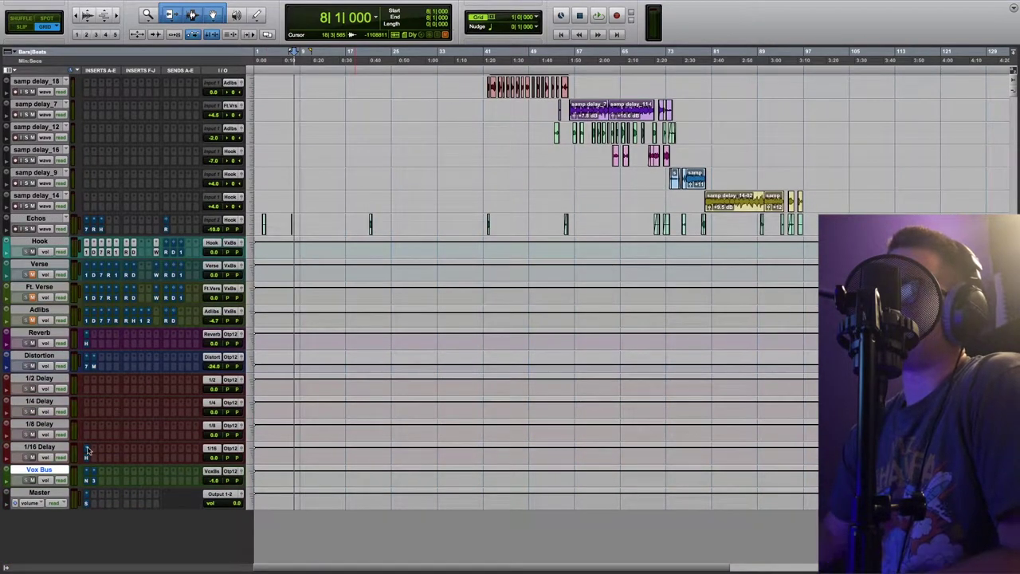
left_click(86, 343)
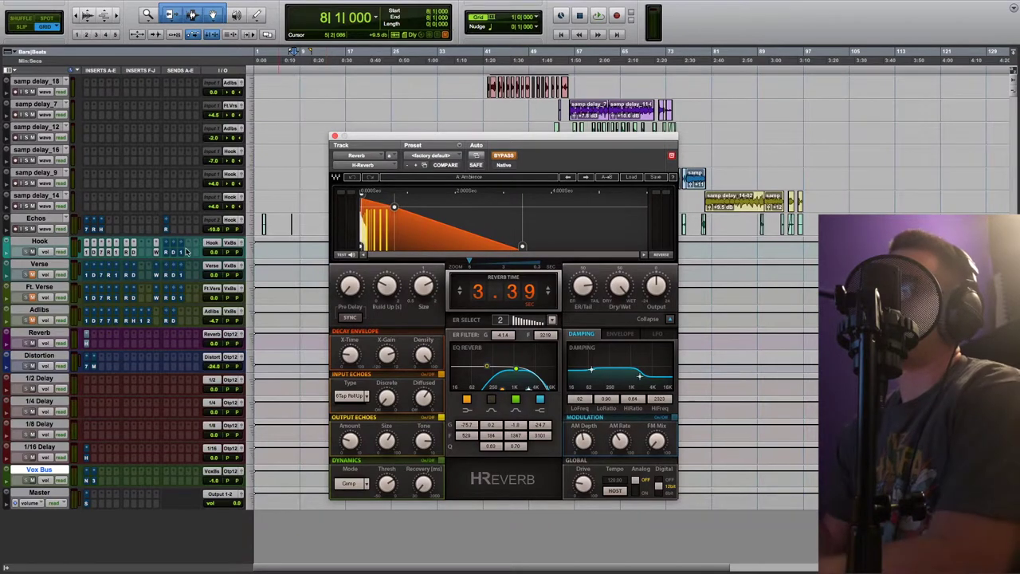
left_click(630, 177)
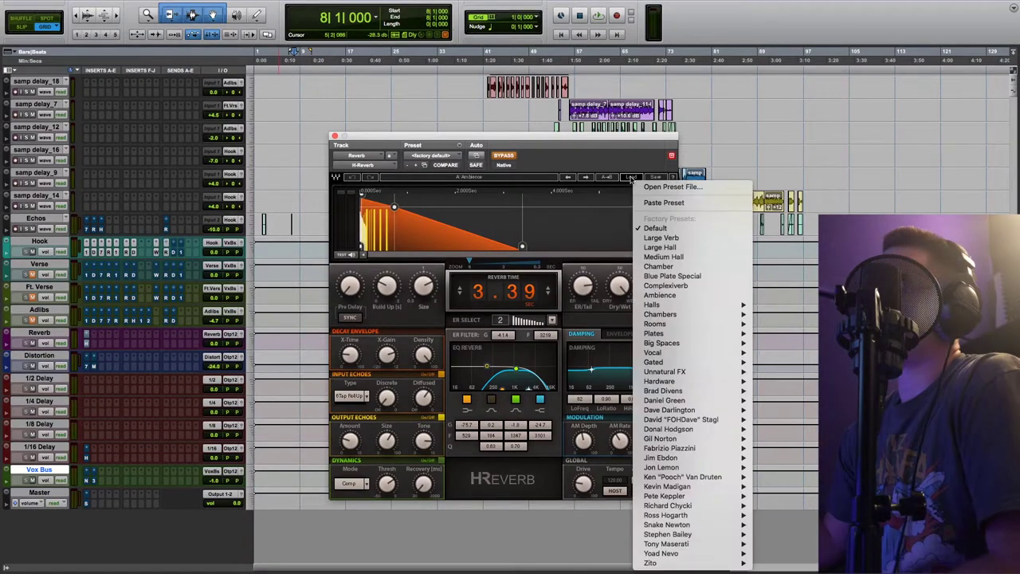
left_click(682, 295)
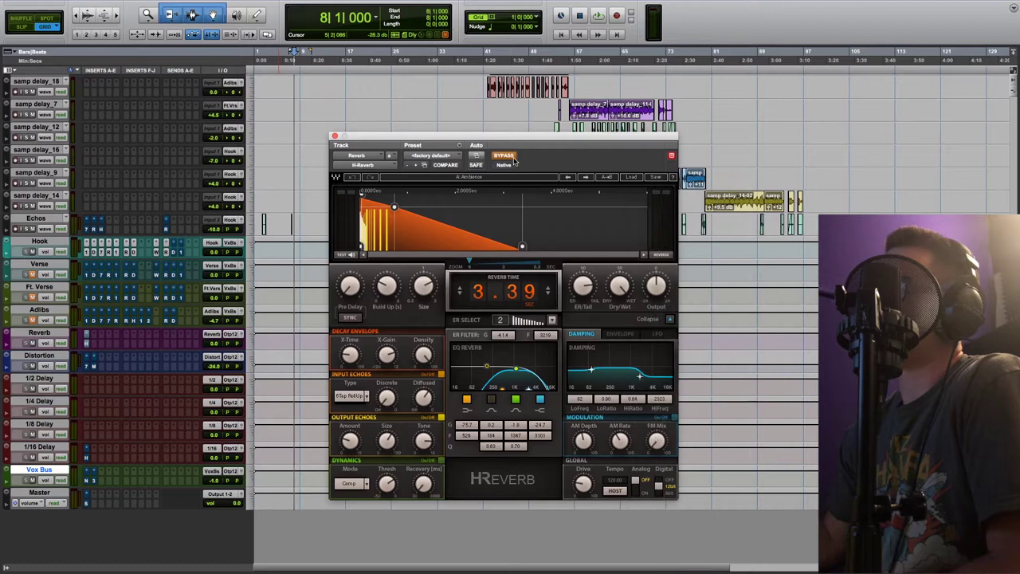
Step: Play the hook from bar 8 and take H-Reverb out of bypass to hear the reverb on the vocal
key("space")
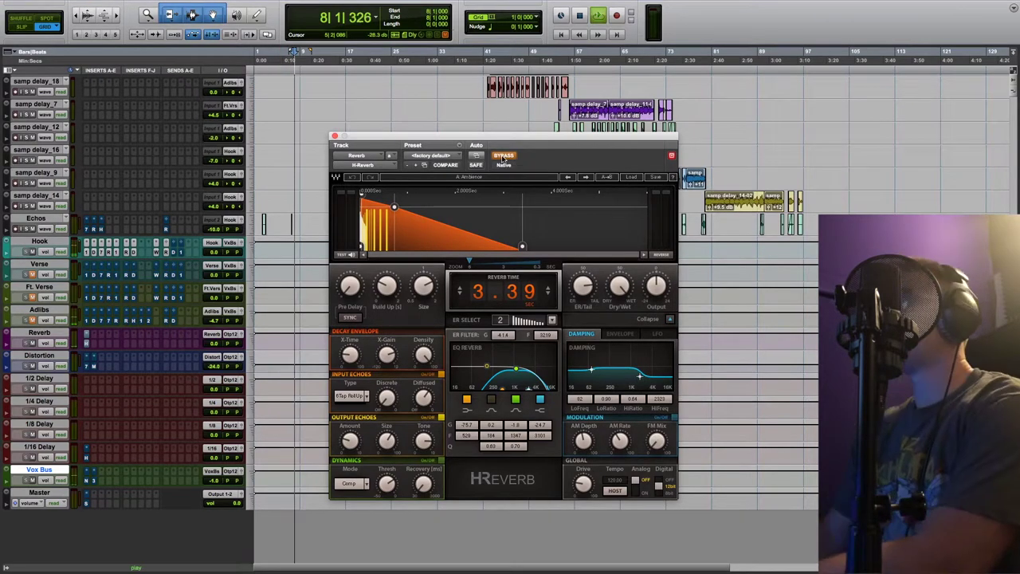
left_click(502, 158)
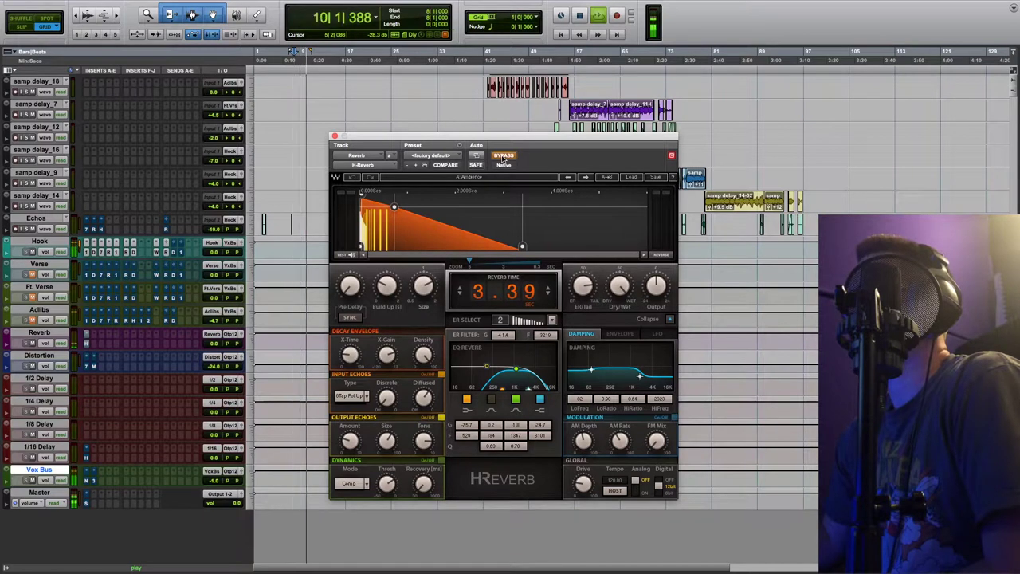
left_click(502, 159)
Step: Unmute the 70bpm_Abm beat track during playback, compare H-Reverb with bypass, leave it active, and close it after stopping playback
scroll(26, 62, "up", 5)
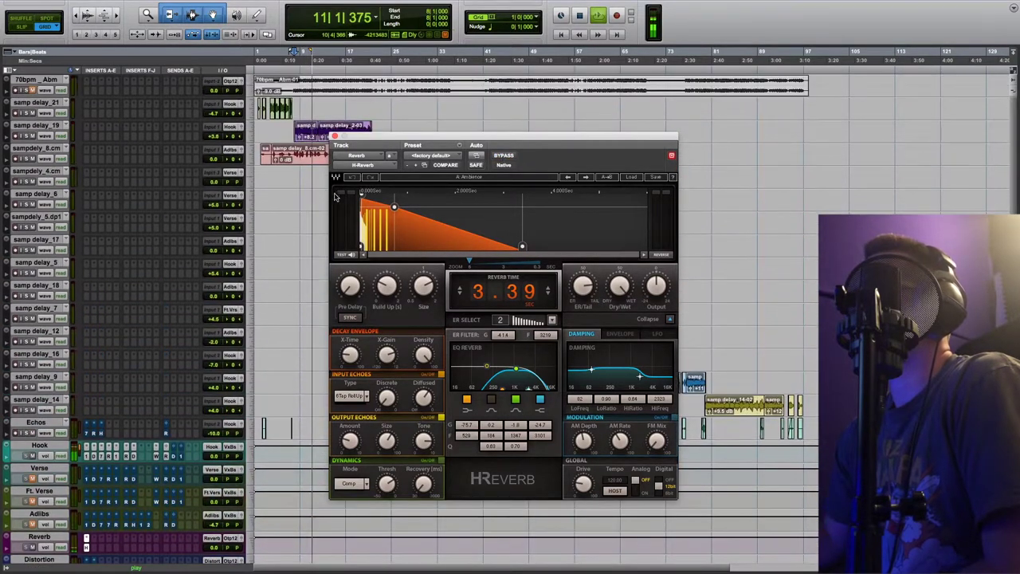
left_click(363, 167)
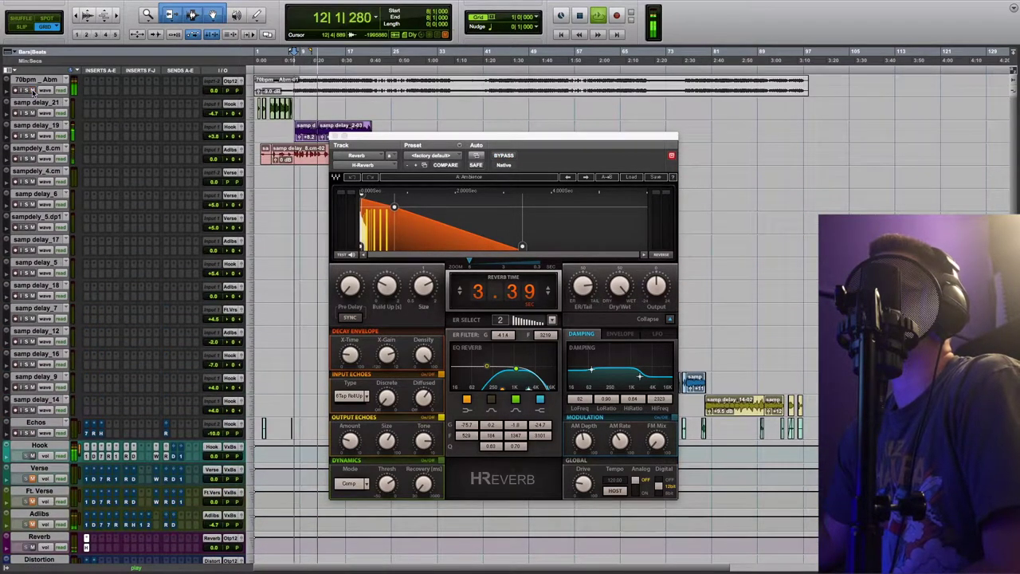
left_click(503, 156)
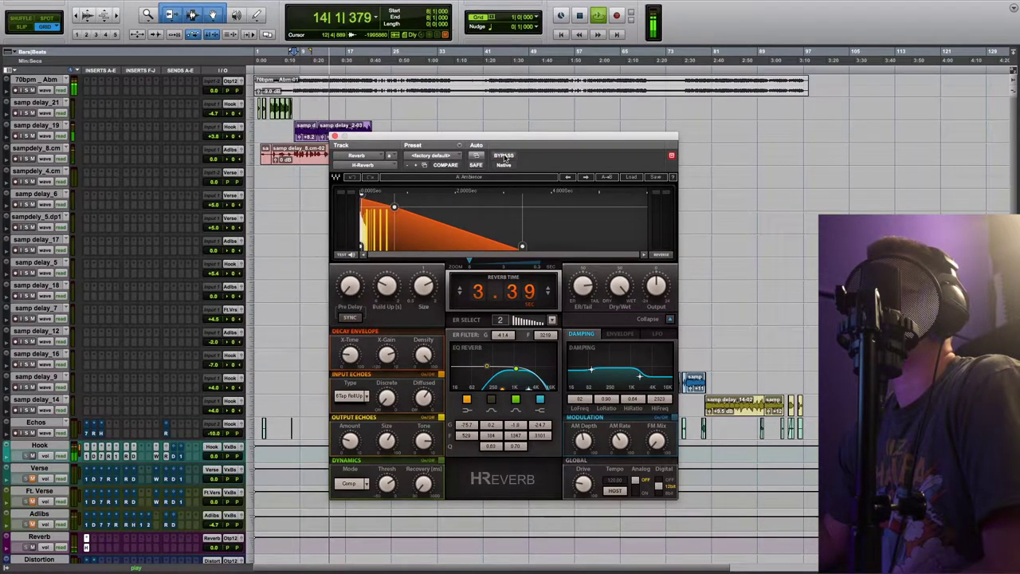
key("space")
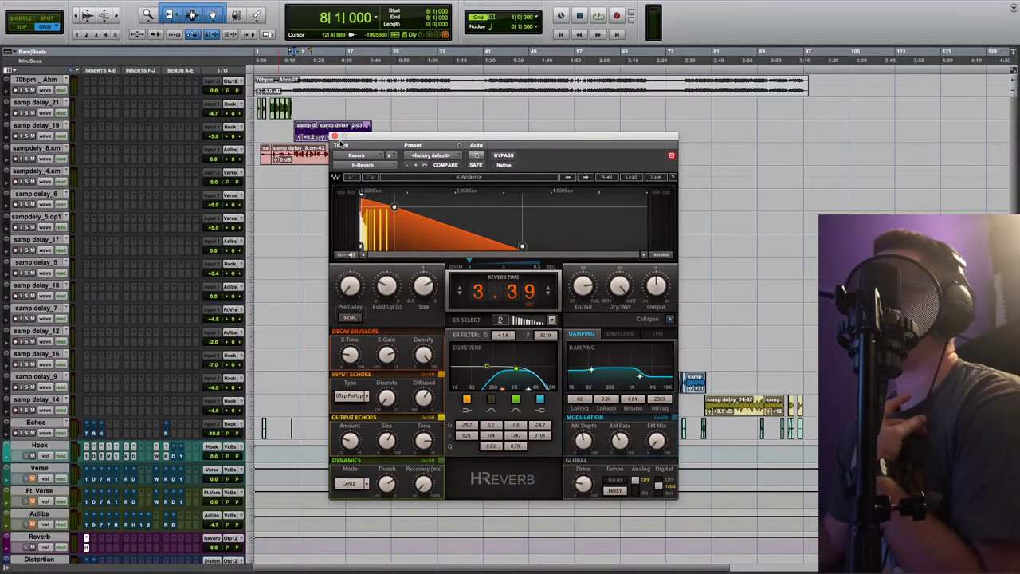
left_click(334, 137)
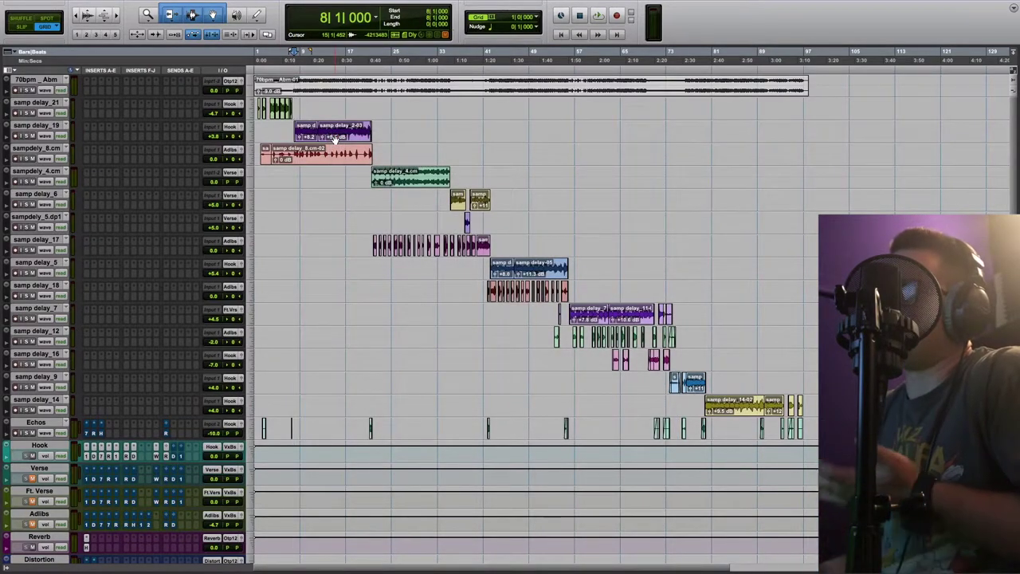
Step: Open the Hook track's distortion send and review the CLA-76 and MannyM Distortion settings on the Distortion track
left_click(192, 451)
scroll(441, 300, "down", 3)
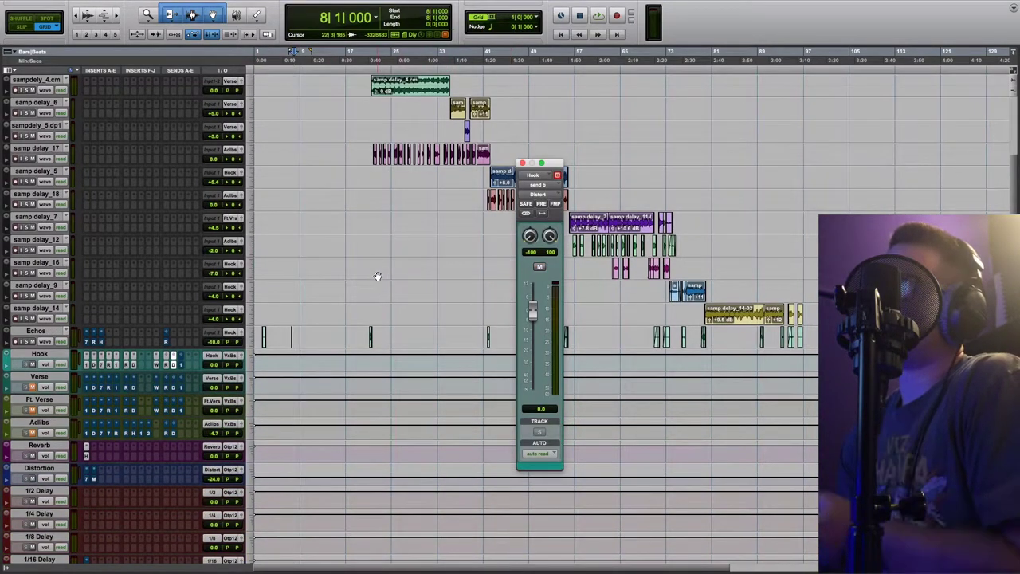
left_click(86, 476)
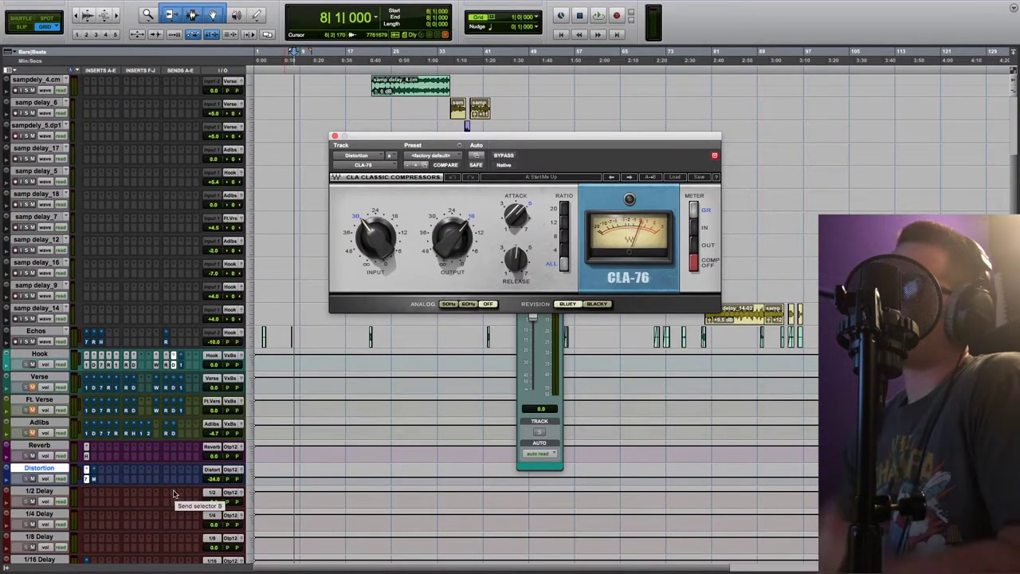
left_click(93, 479)
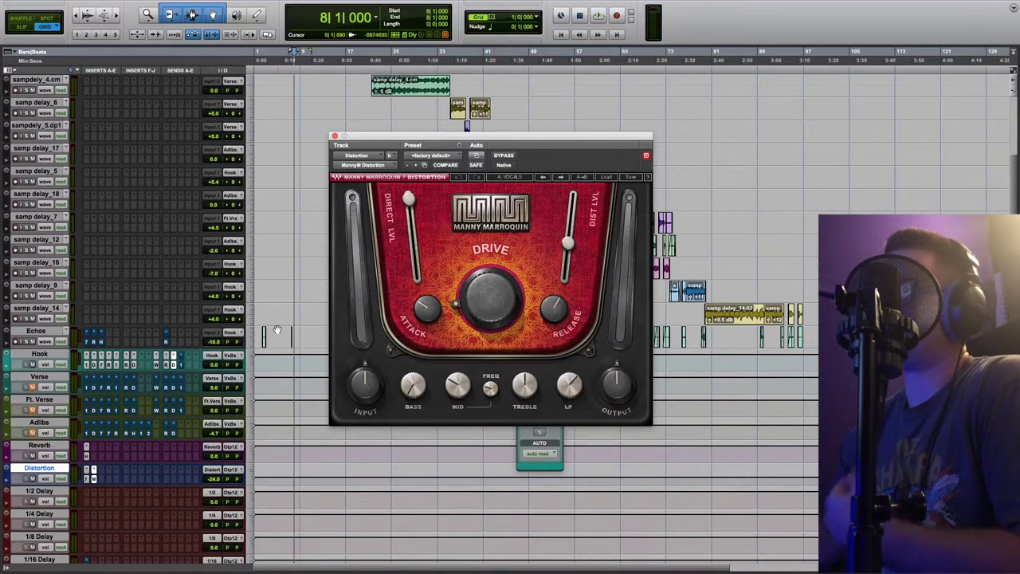
Step: Play the hook from bar 8, comparing the distortion send muted and unmuted, then close the send window and stop playback
left_click(176, 365)
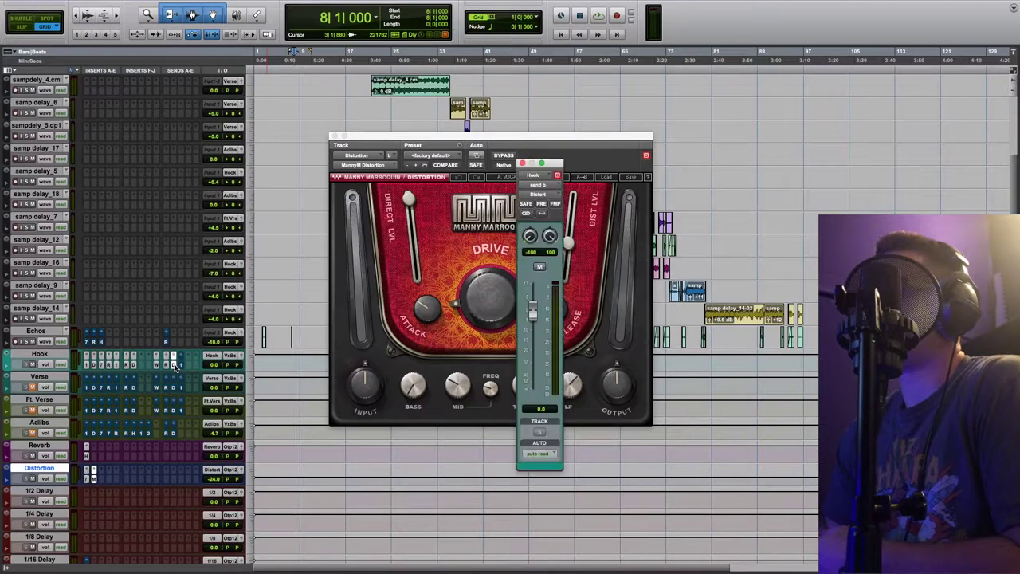
key("space")
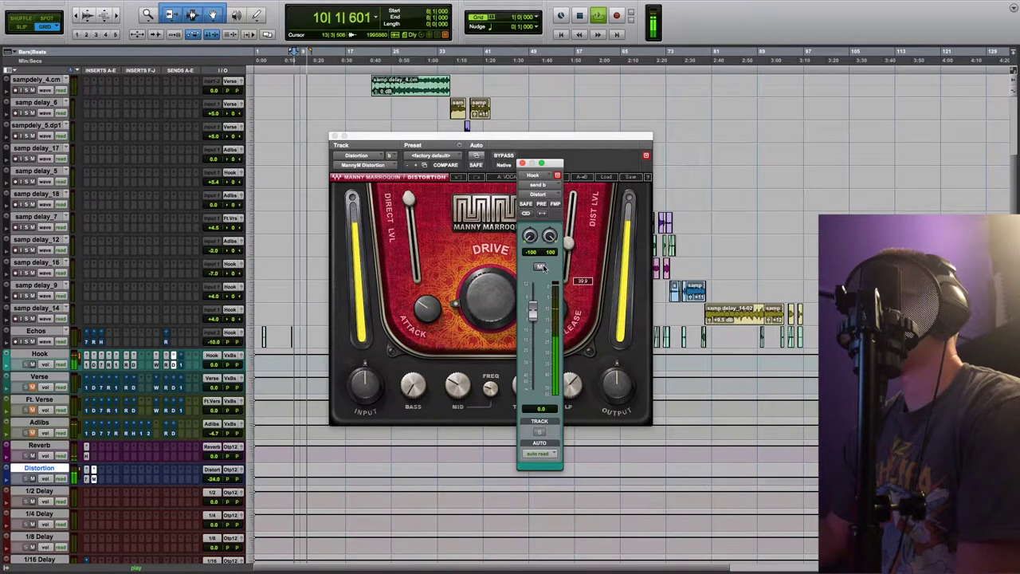
left_click(539, 267)
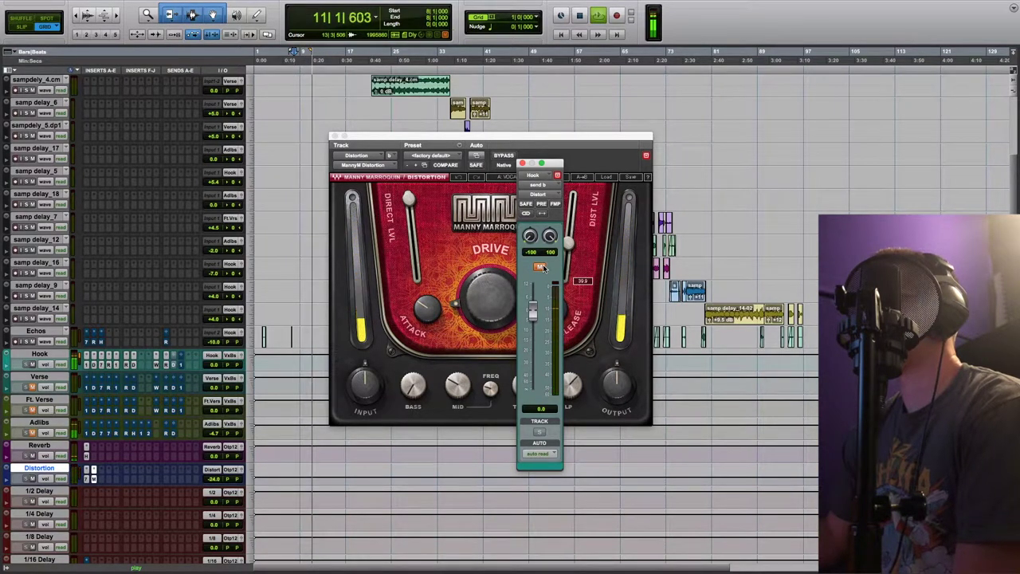
left_click(540, 267)
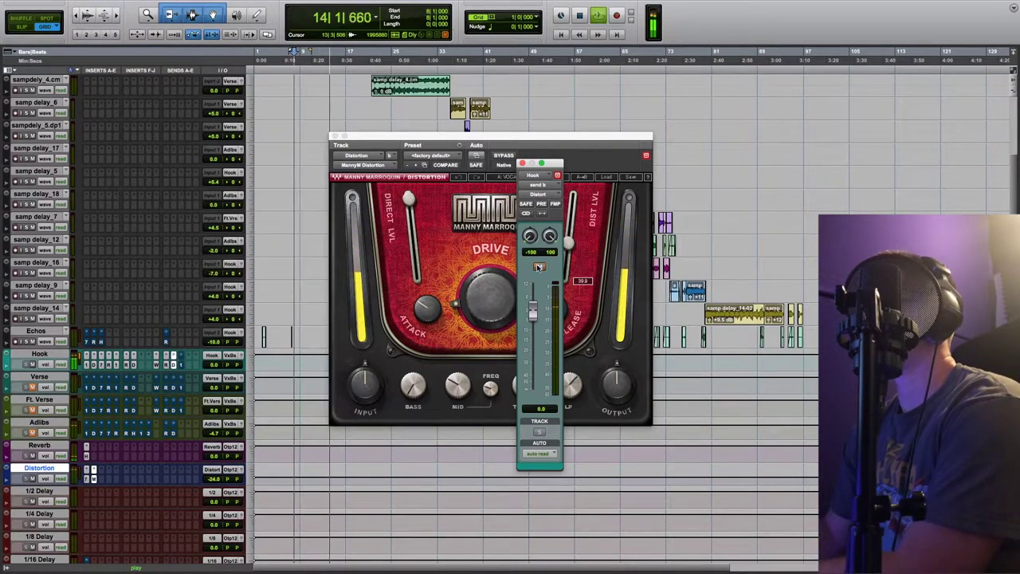
left_click(522, 164)
key("space")
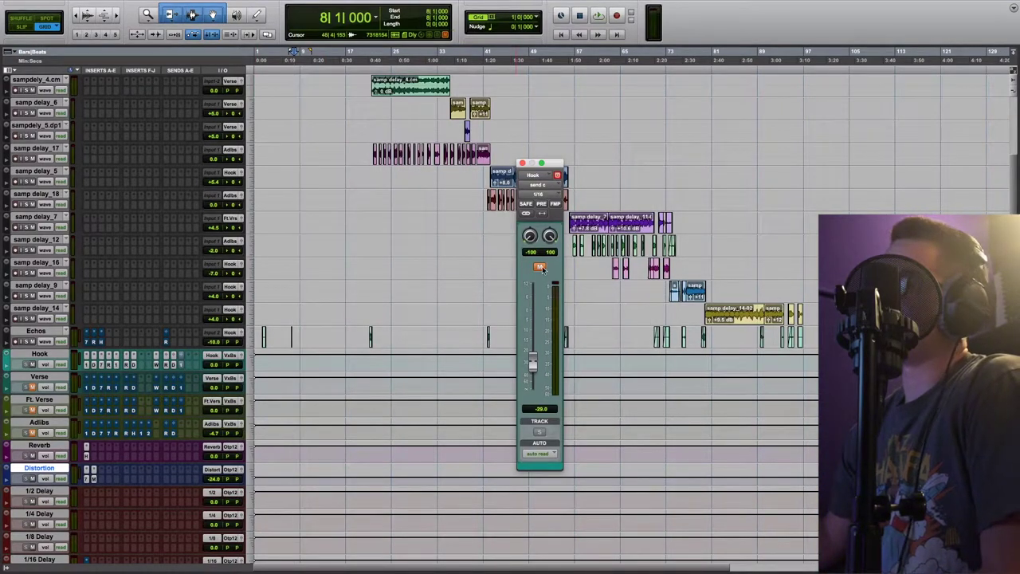
Step: Open H-Delay on the 1/16 Delay track and take it out of bypass
scroll(396, 329, "down", 5)
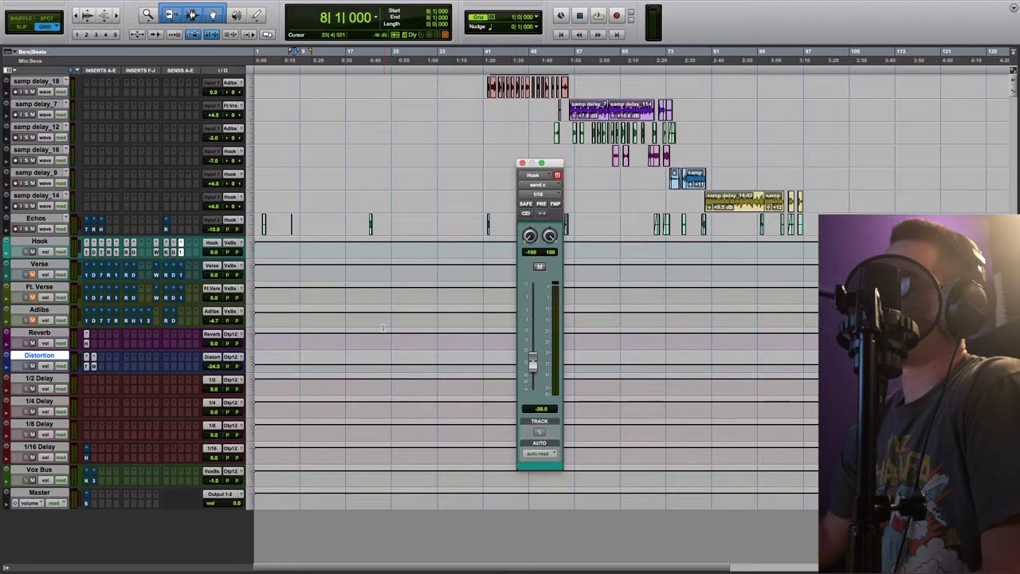
left_click(87, 460)
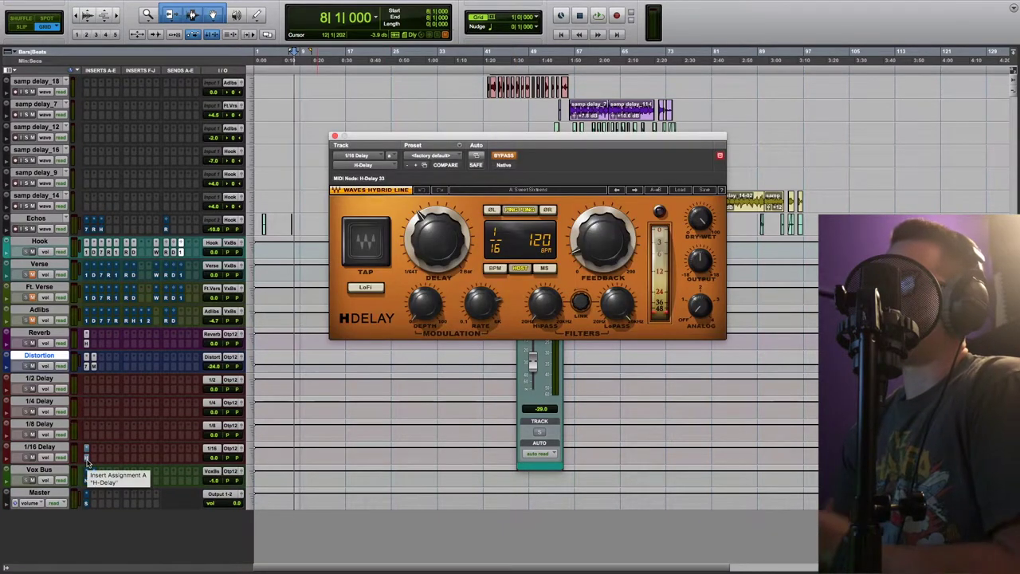
left_click(505, 157)
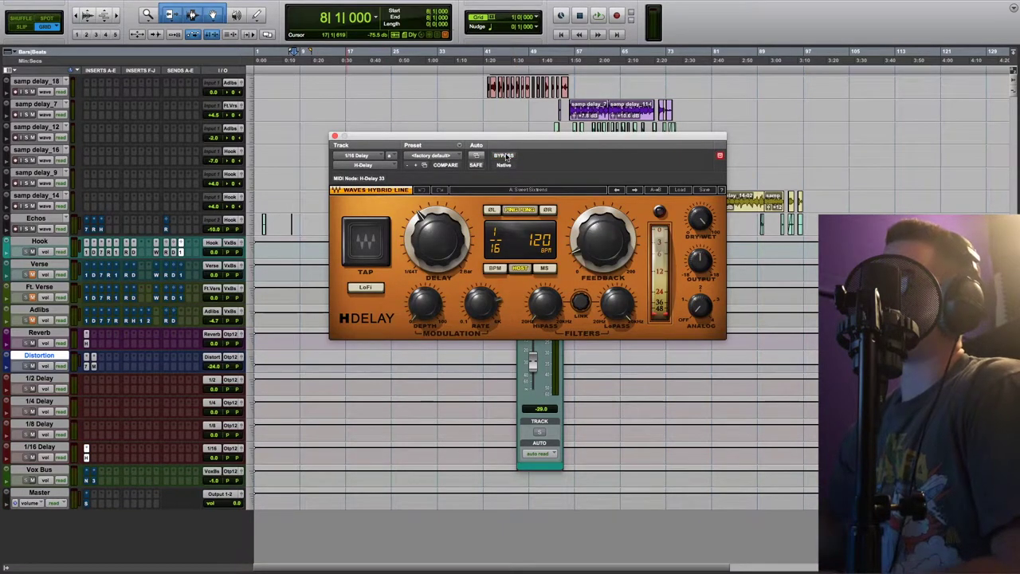
Step: Play the hook with its 1/16 delay send muted and unmuted, then stop playback and close the send and H-Delay windows
left_click(556, 391)
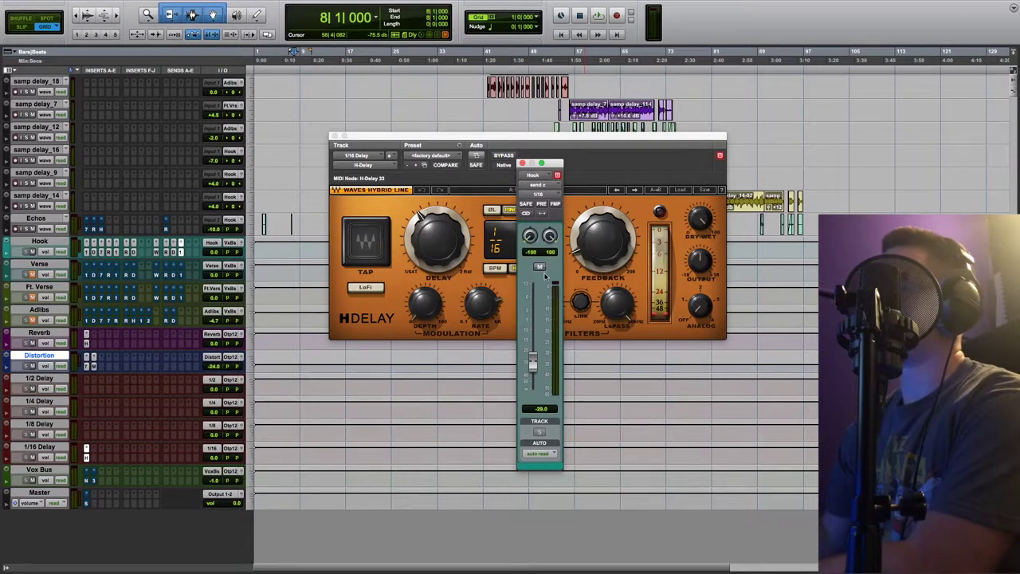
left_click(539, 267)
key("space")
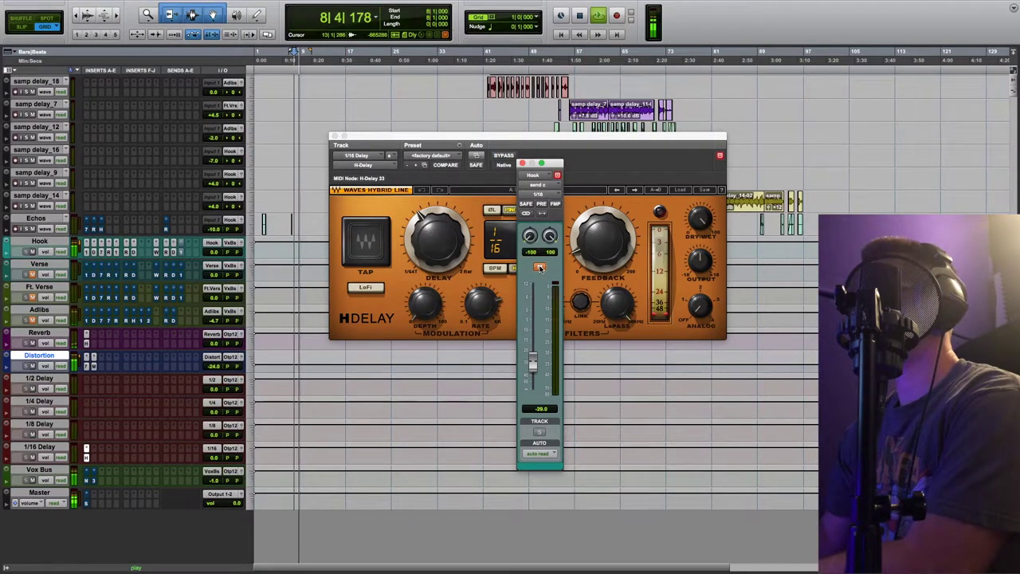
left_click(540, 268)
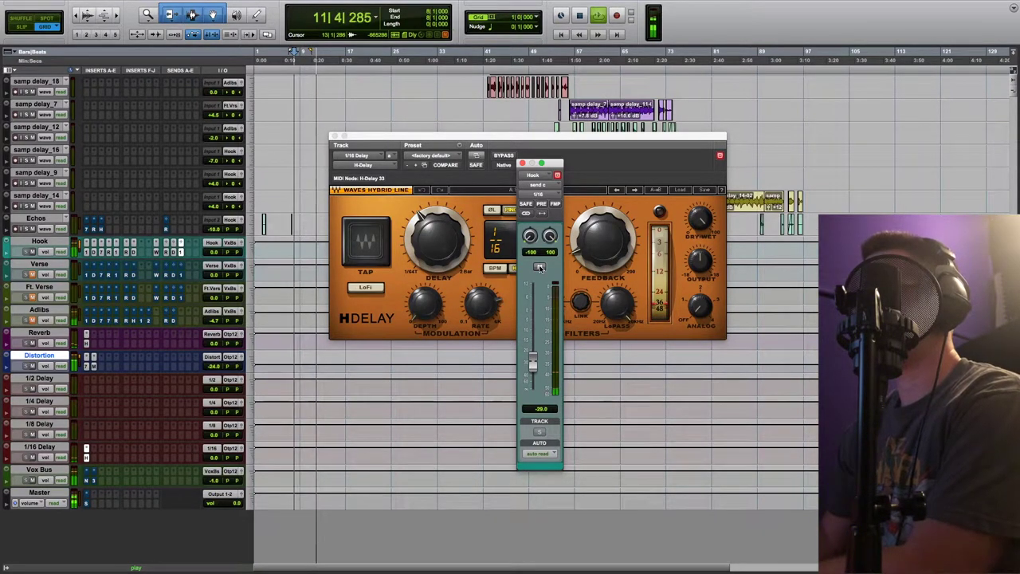
key("space")
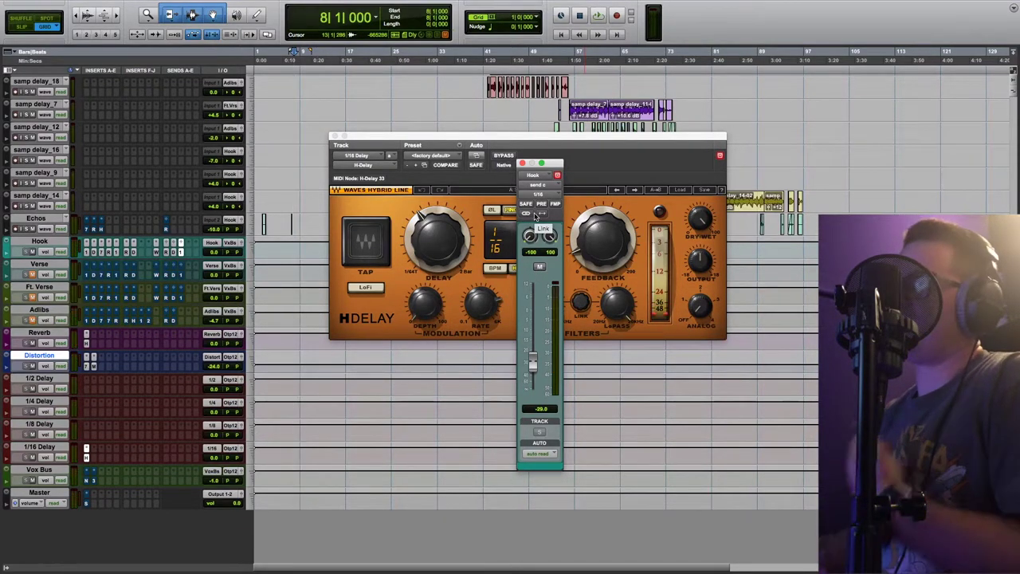
left_click(521, 162)
left_click(335, 137)
scroll(340, 281, "up", 5)
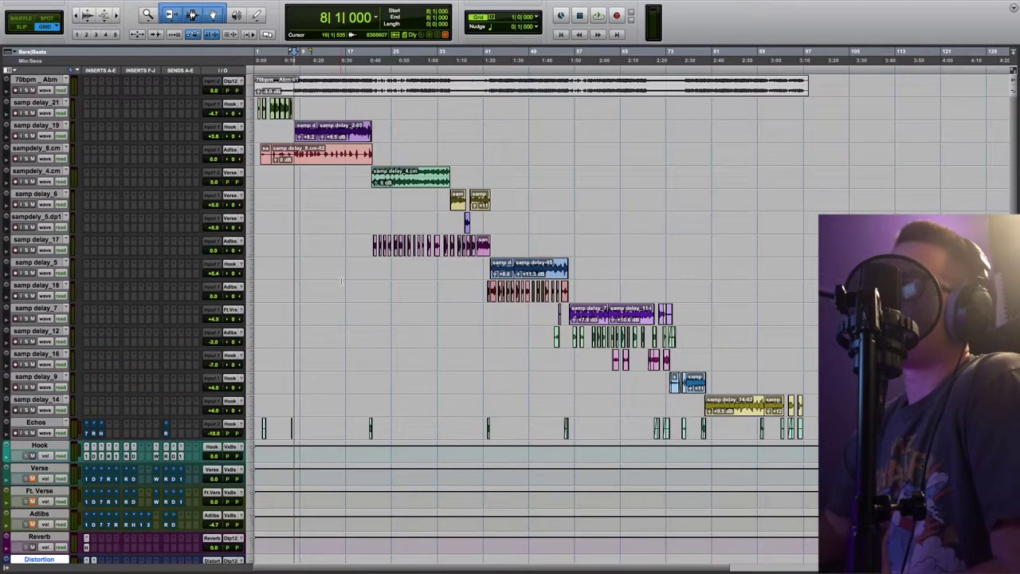